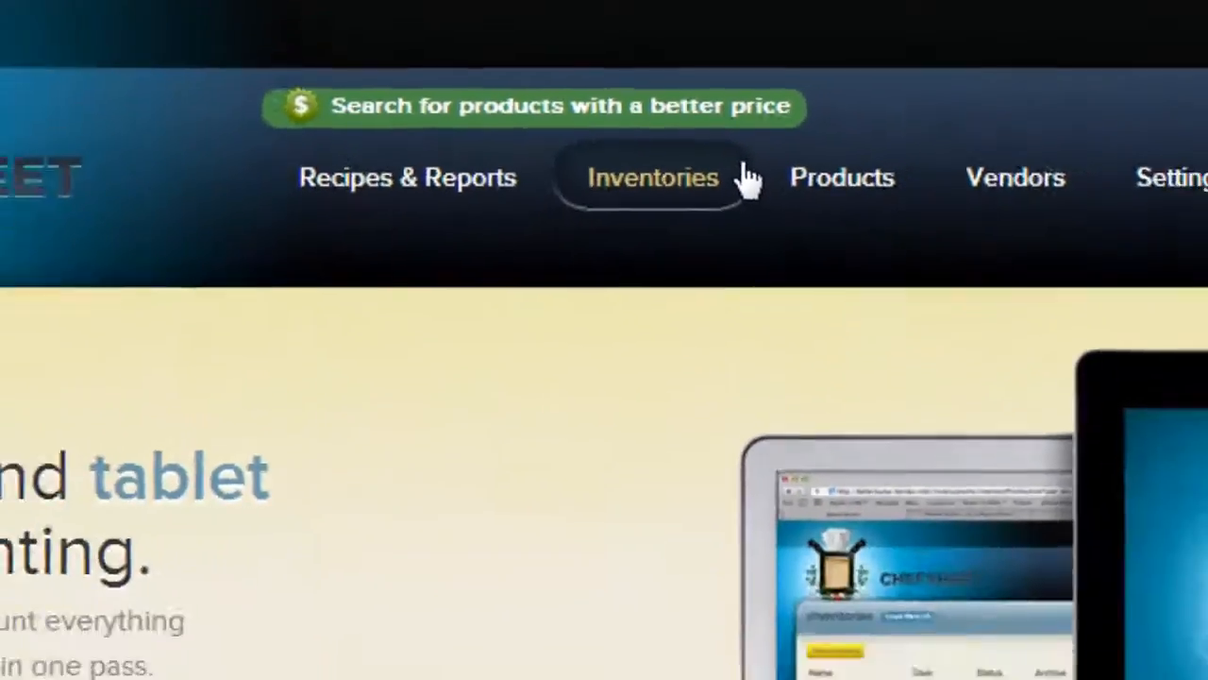
Open the purchase tracker of the Food End of Month inventory and filter it to San Francisco Coffee Company.
{"action": "left_click", "coordinate": [755, 291]}
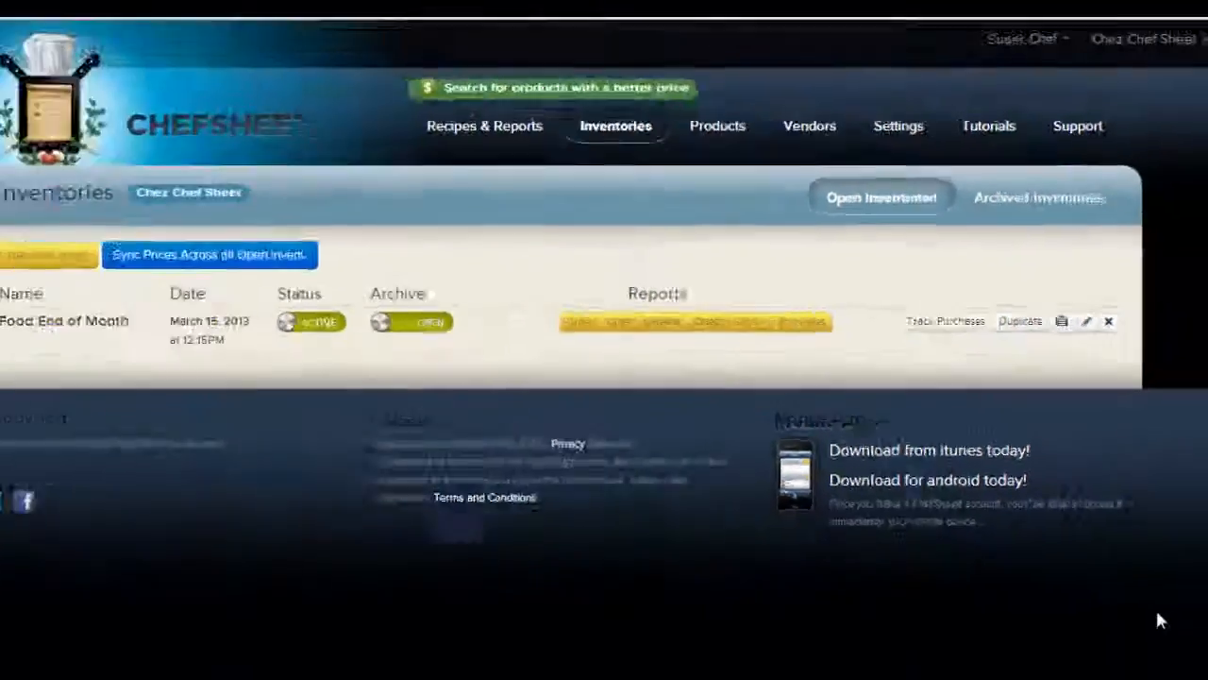
{"action": "left_click", "coordinate": [626, 372]}
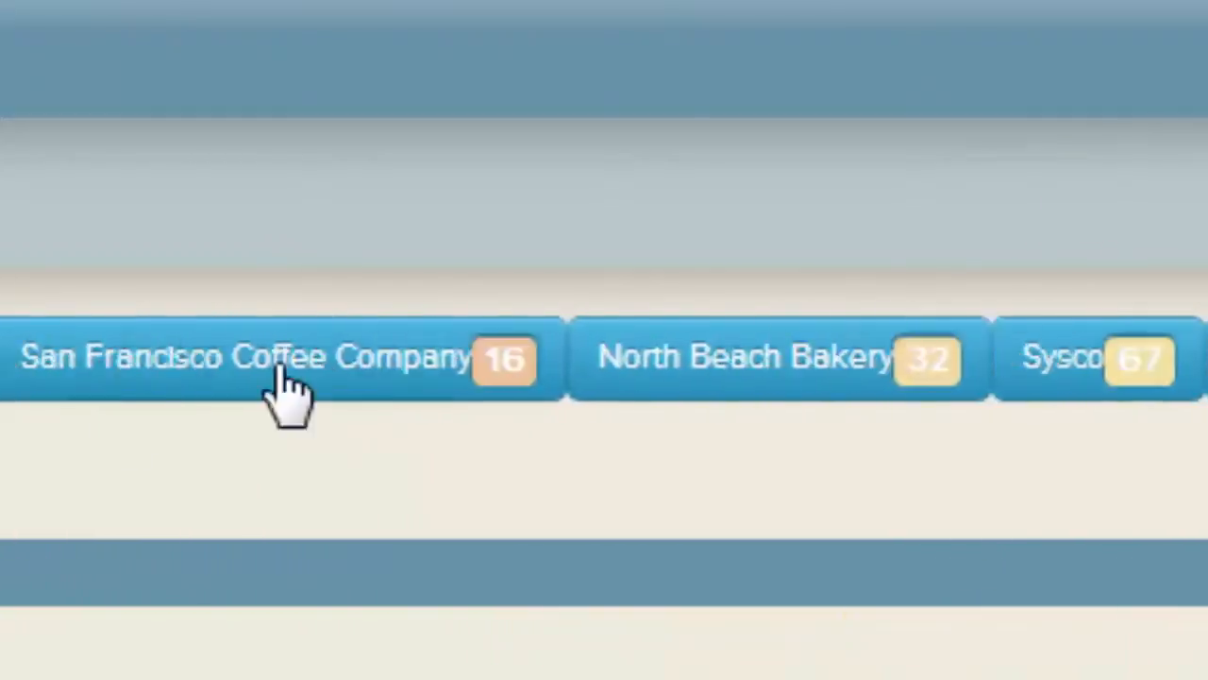
{"action": "left_click", "coordinate": [312, 370]}
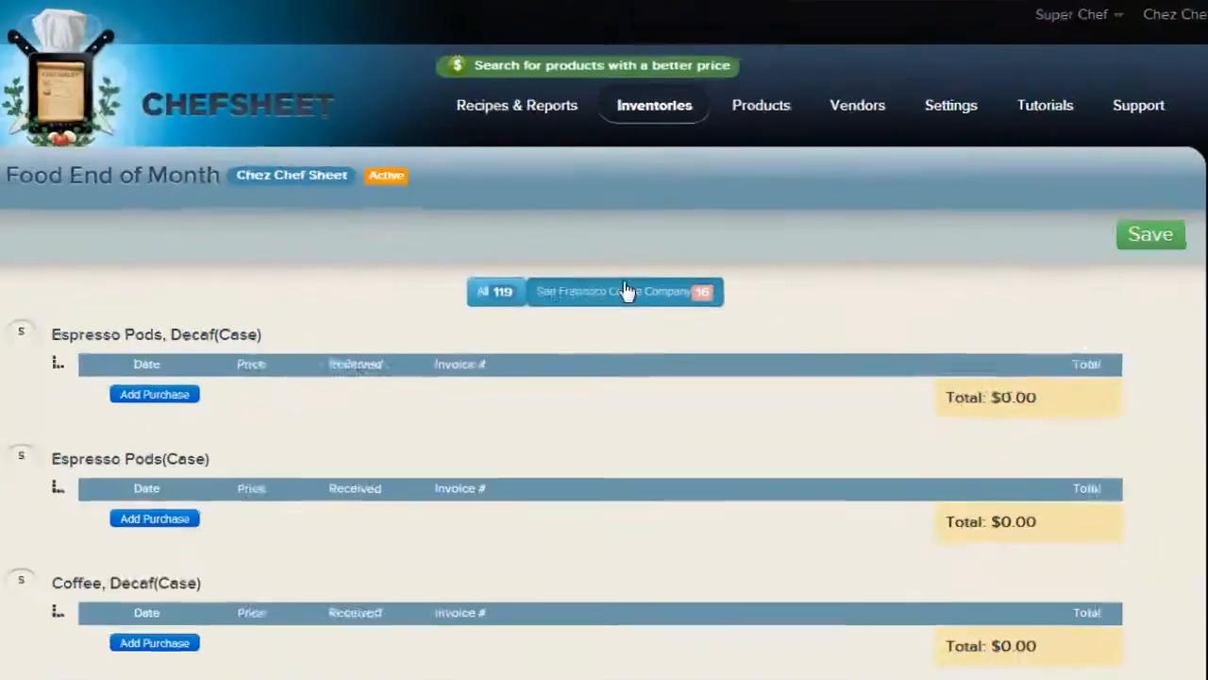
{"action": "scroll", "coordinate": [934, 363], "scroll_direction": "down", "scroll_amount": 2}
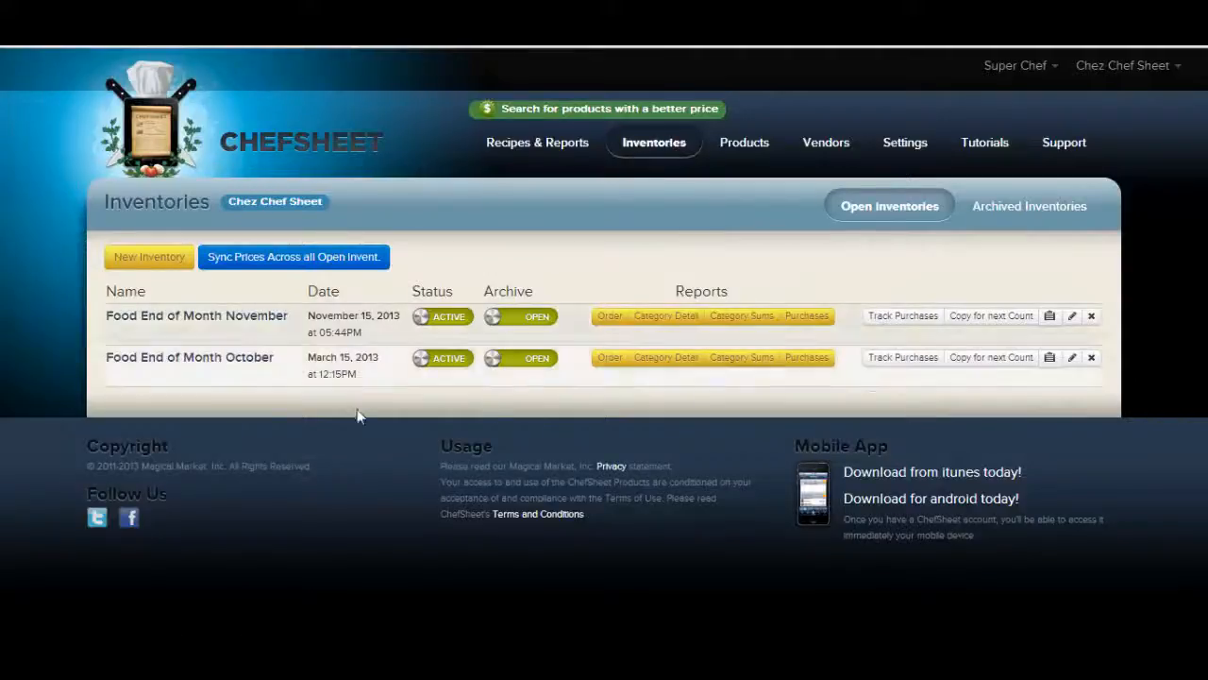
Search the inventory's purchase tracking page for "coffe".
{"action": "left_click", "coordinate": [153, 364]}
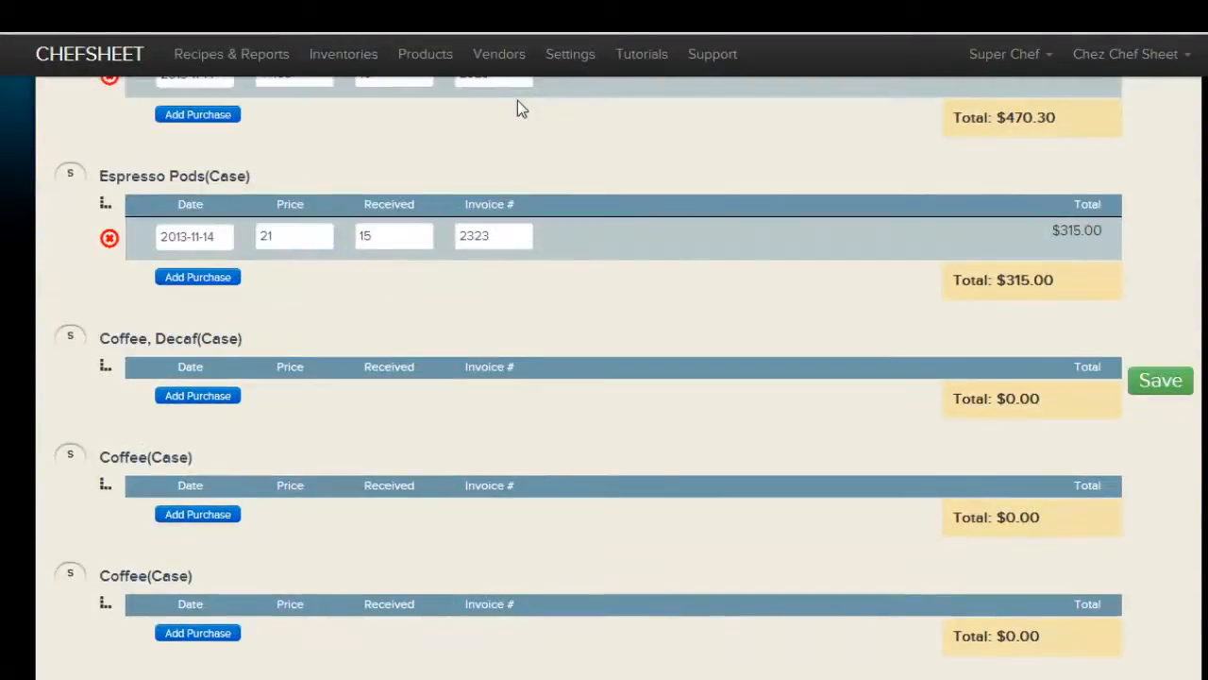
{"action": "key", "text": "ctrl+f"}
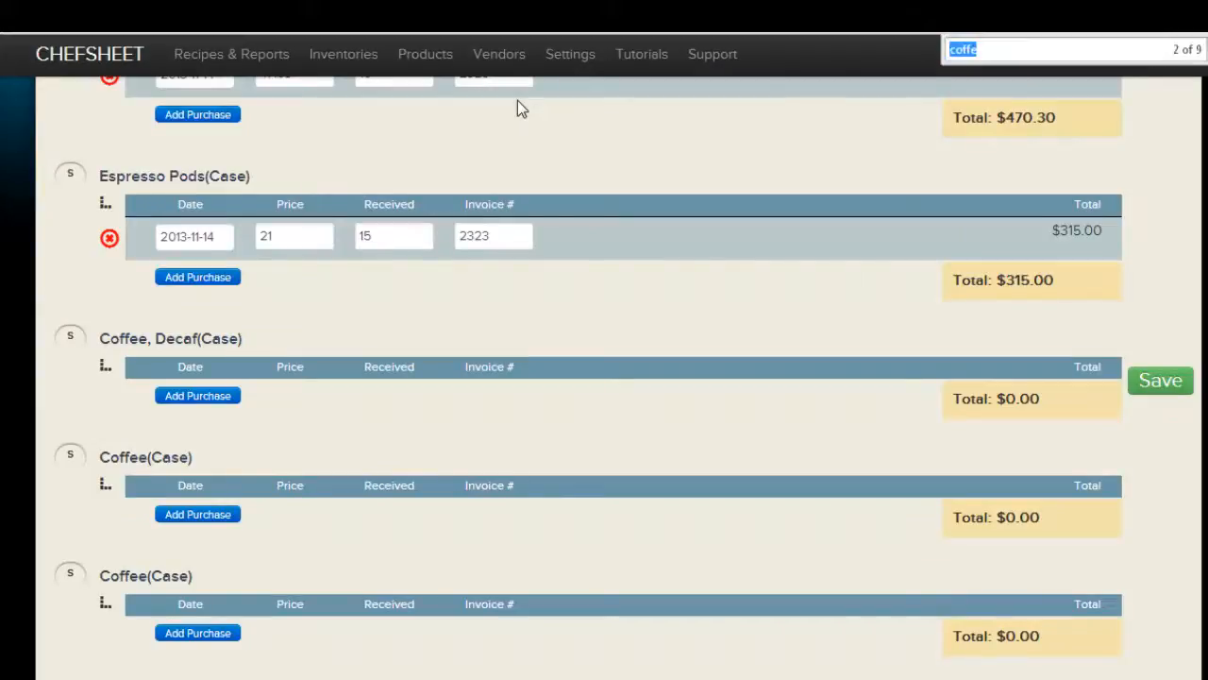
{"action": "type", "text": "coffe"}
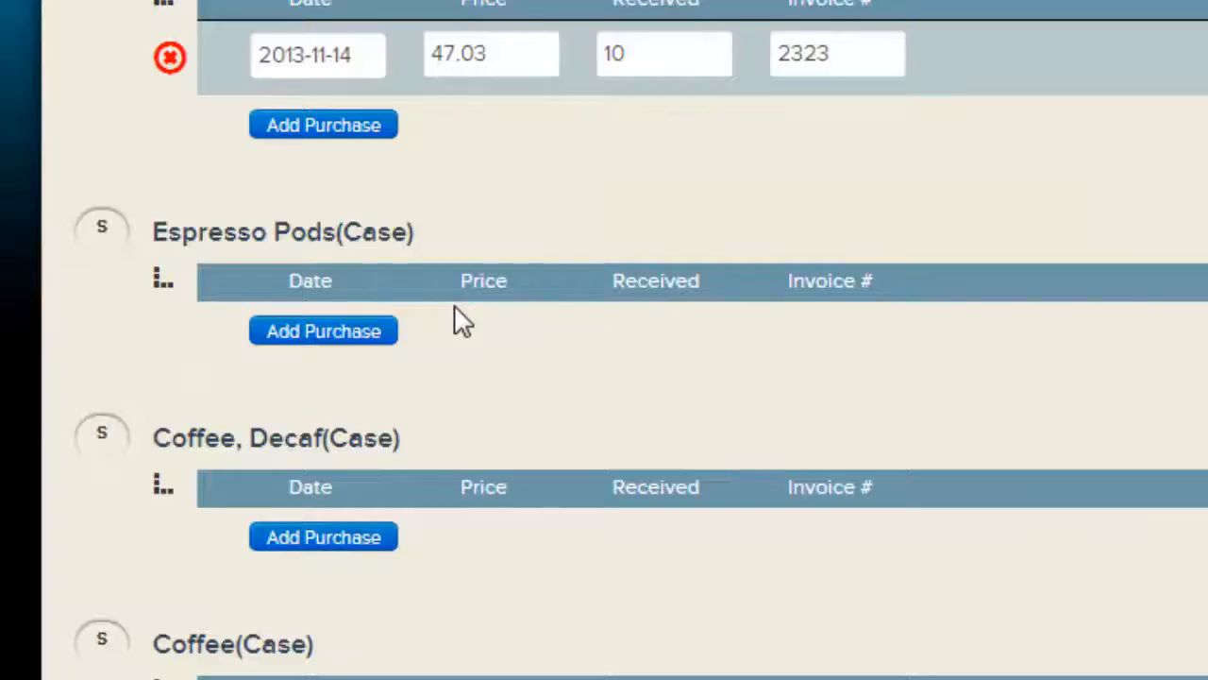
Add a purchase for Espresso Pods (Case) and set its received quantity to 15.
{"action": "left_click", "coordinate": [356, 340]}
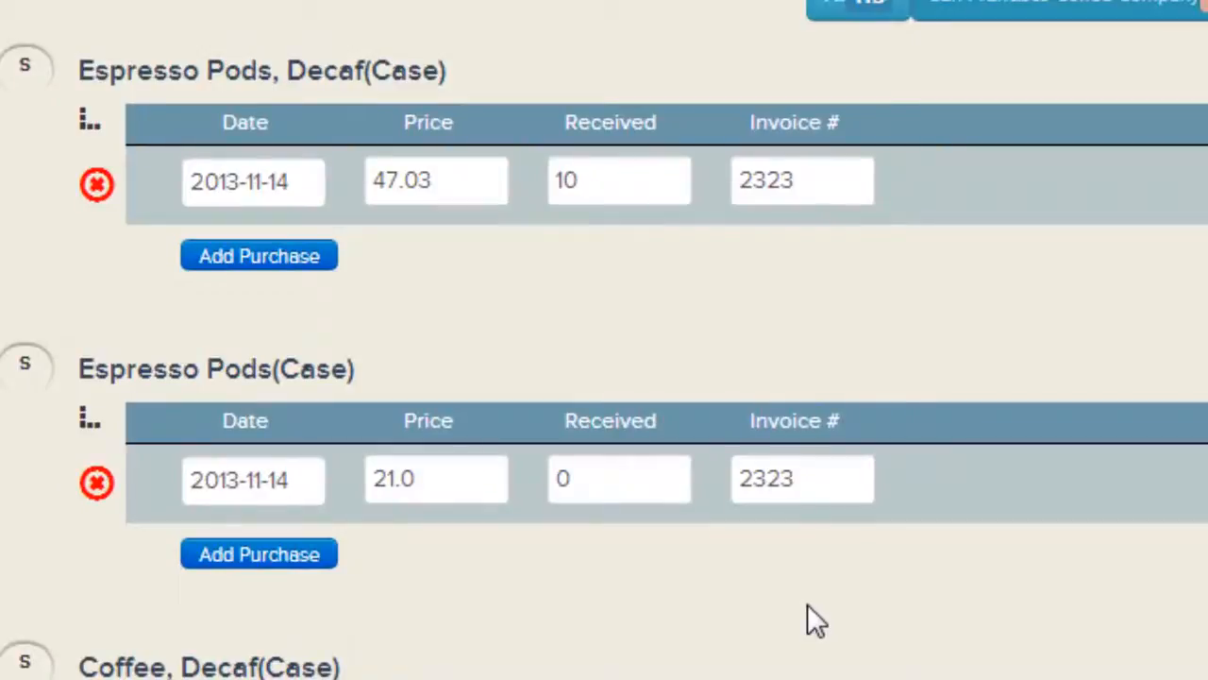
{"action": "left_click_drag", "start_coordinate": [838, 503], "coordinate": [552, 491]}
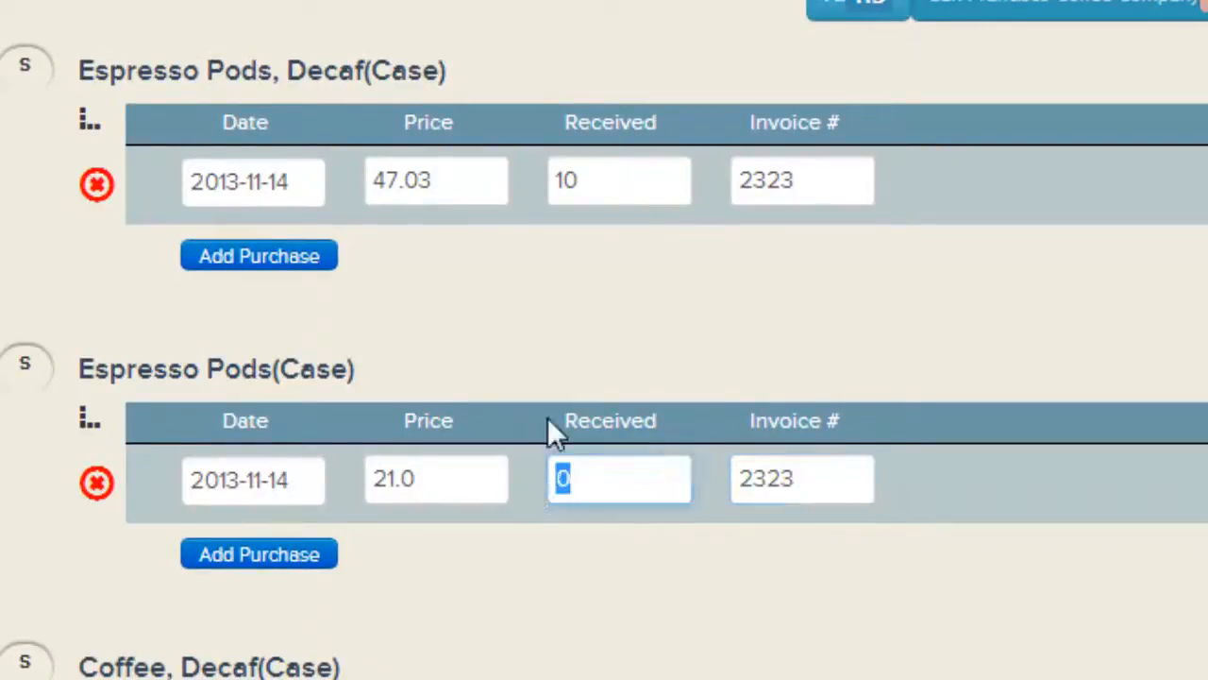
{"action": "type", "text": "15"}
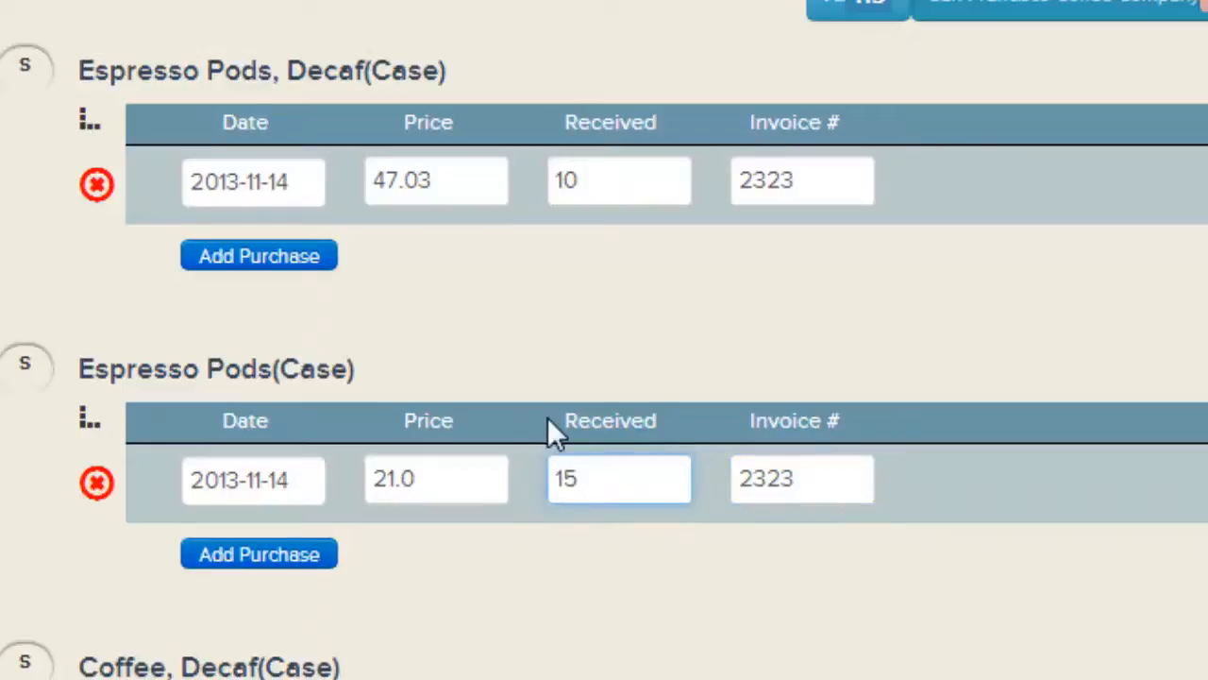
{"action": "key", "text": "Tab"}
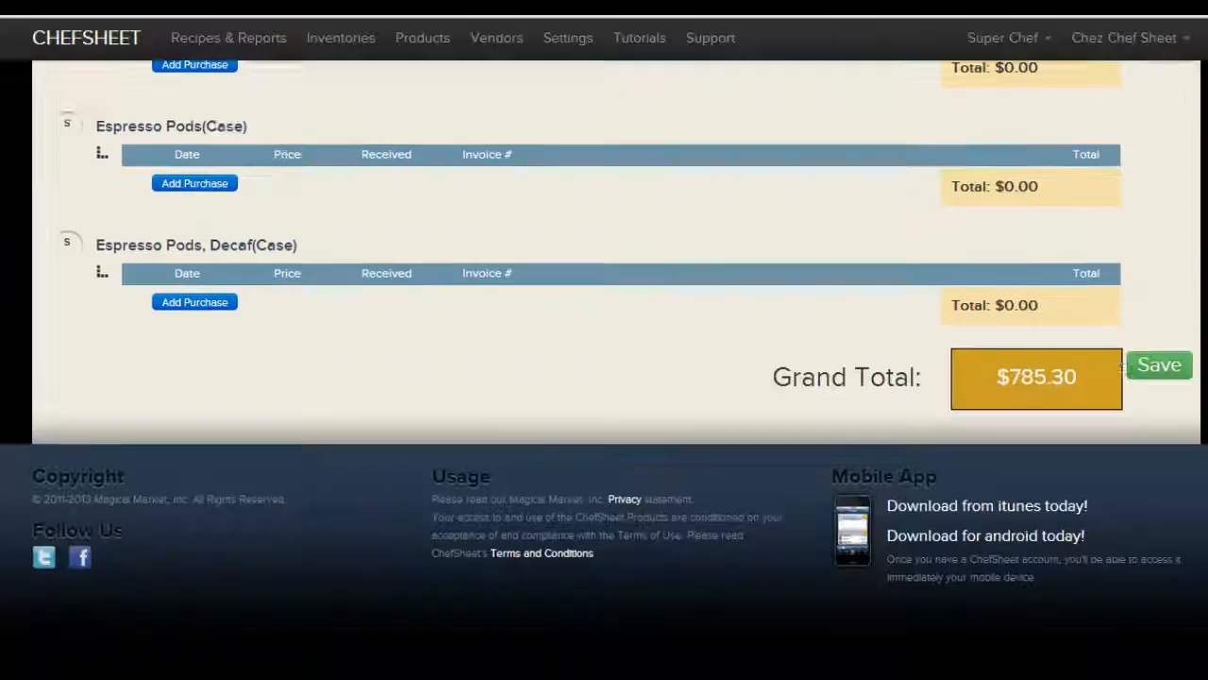
Show the products of all vendors in the October purchase tracker and look through the whole list.
{"action": "scroll", "coordinate": [604, 340], "scroll_direction": "up", "scroll_amount": 15}
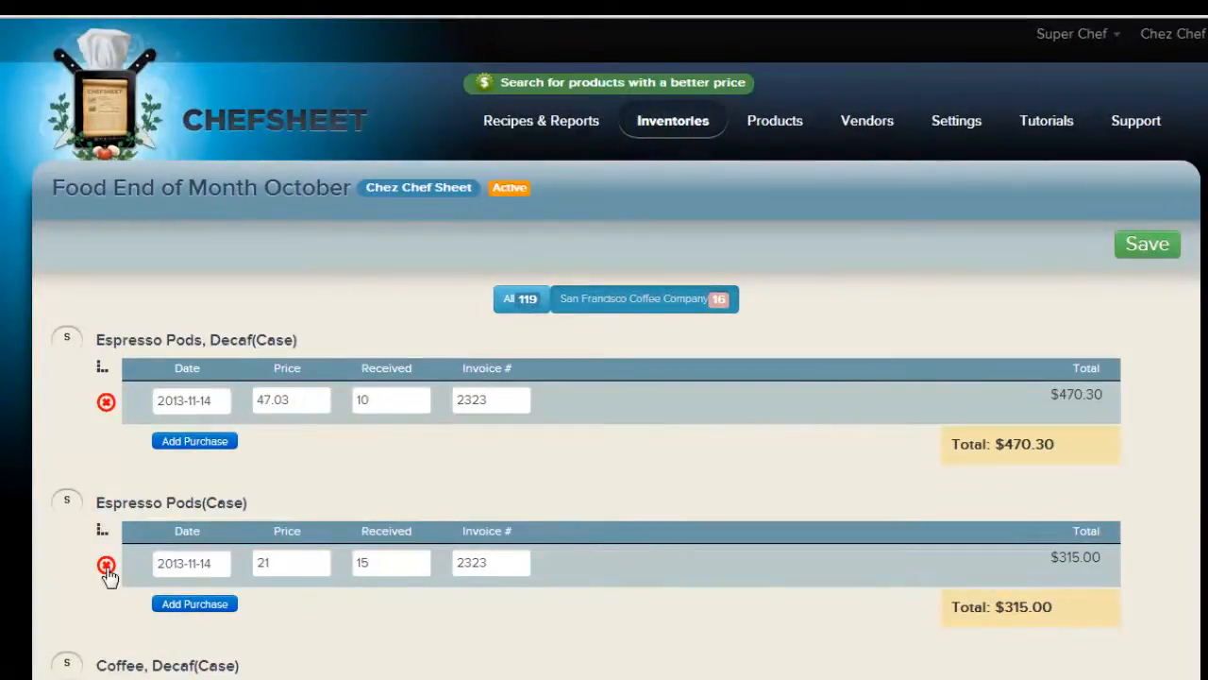
{"action": "left_click", "coordinate": [516, 307]}
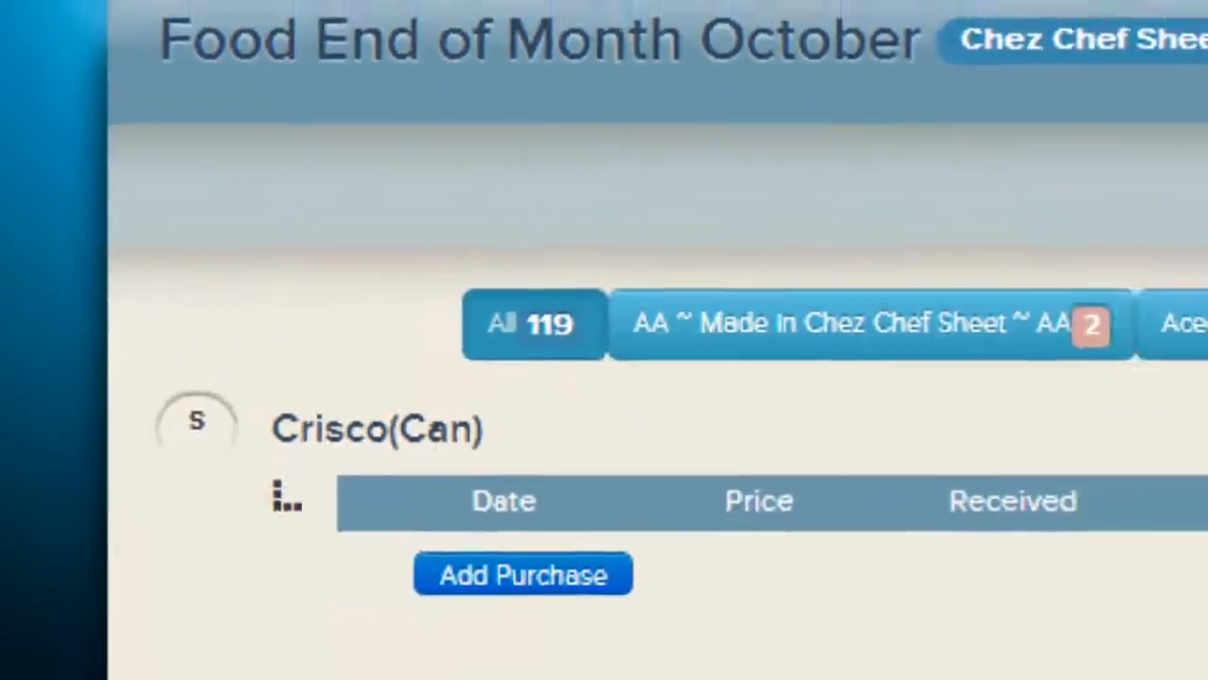
{"action": "scroll", "coordinate": [604, 340], "scroll_direction": "down", "scroll_amount": 15}
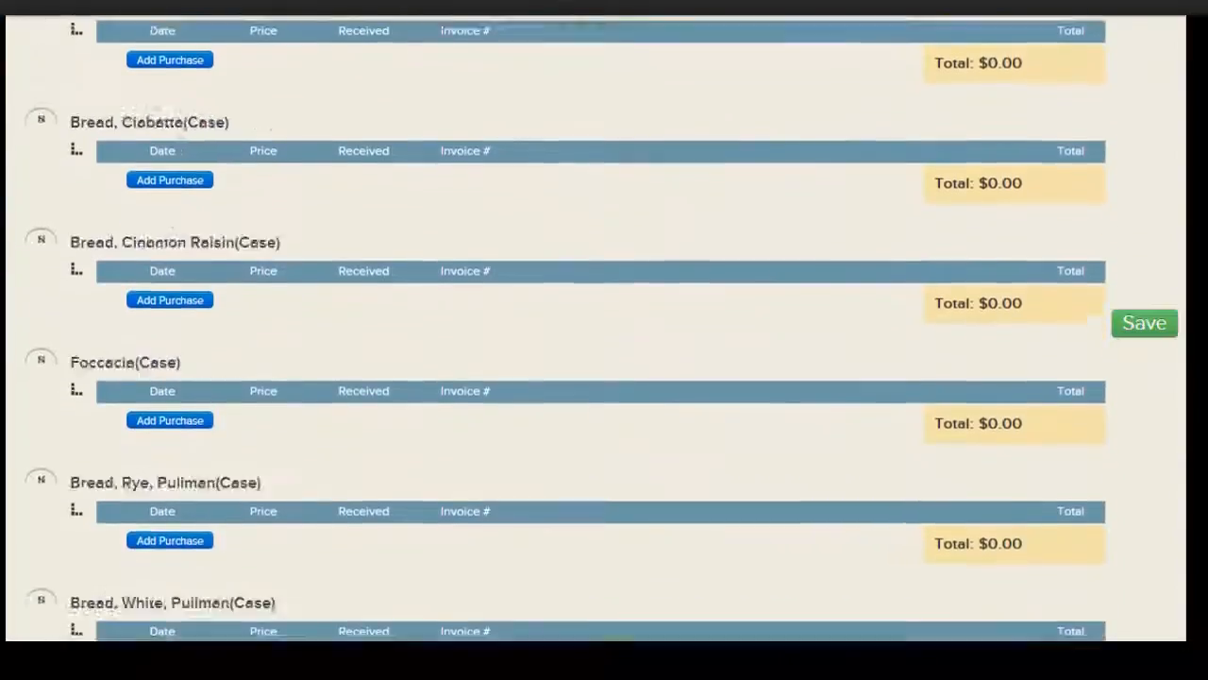
{"action": "scroll", "coordinate": [605, 340], "scroll_direction": "down", "scroll_amount": 20}
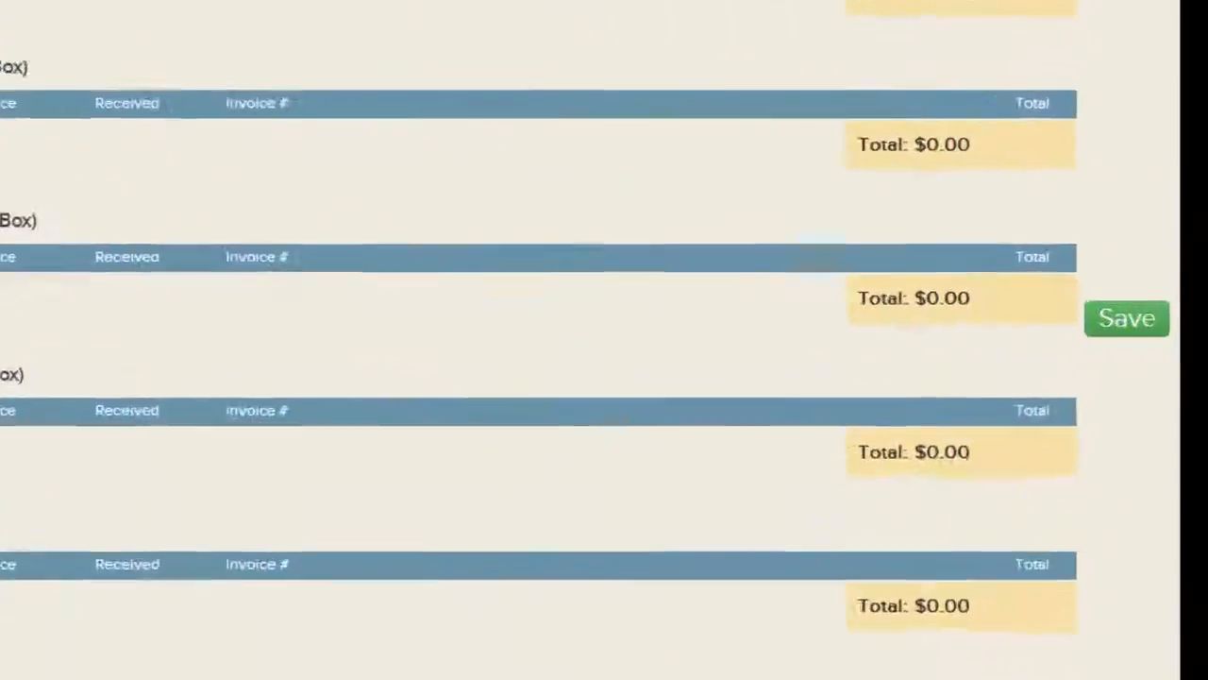
{"action": "scroll", "coordinate": [604, 340], "scroll_direction": "down", "scroll_amount": 5}
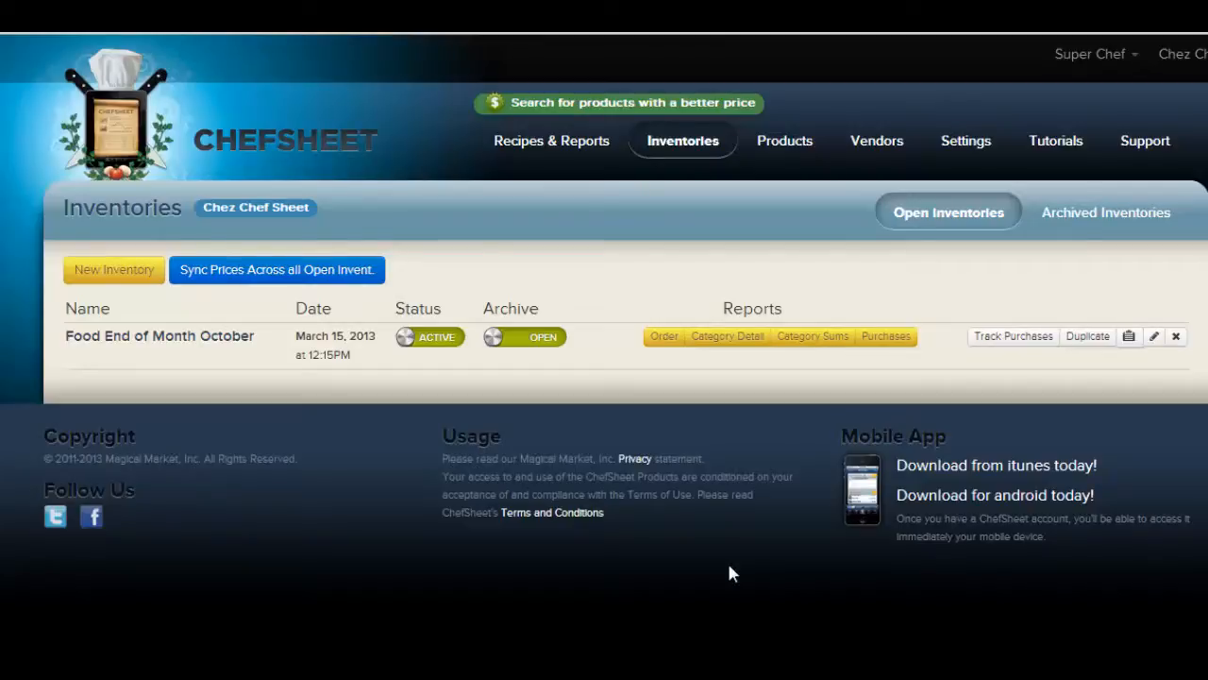
Duplicate the Food End of Month October inventory as "Food End of Month November" and return to the inventory list.
{"action": "left_click", "coordinate": [1085, 338]}
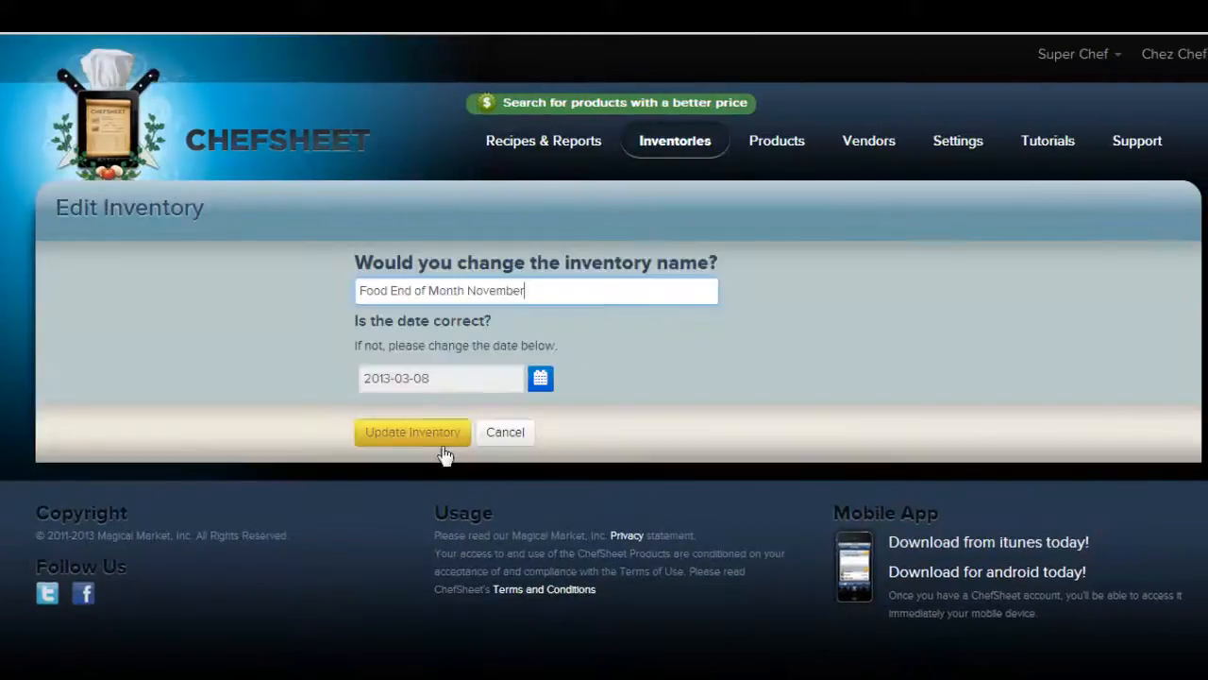
{"action": "left_click", "coordinate": [440, 433]}
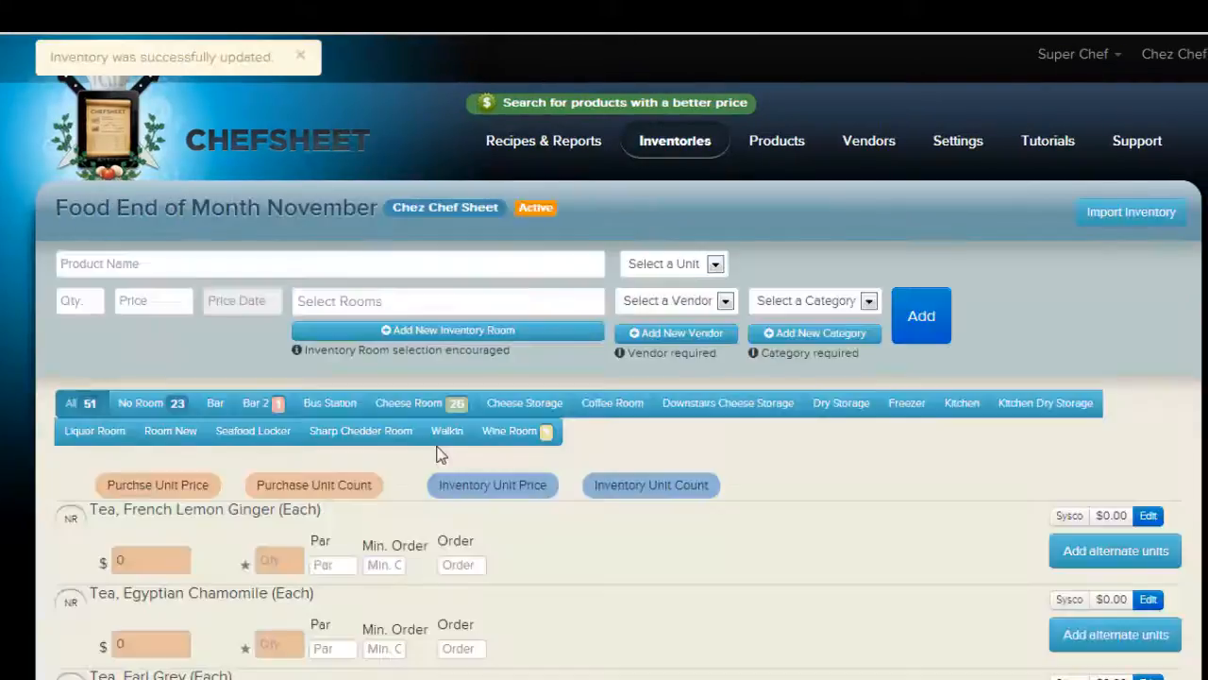
{"action": "left_click", "coordinate": [675, 141]}
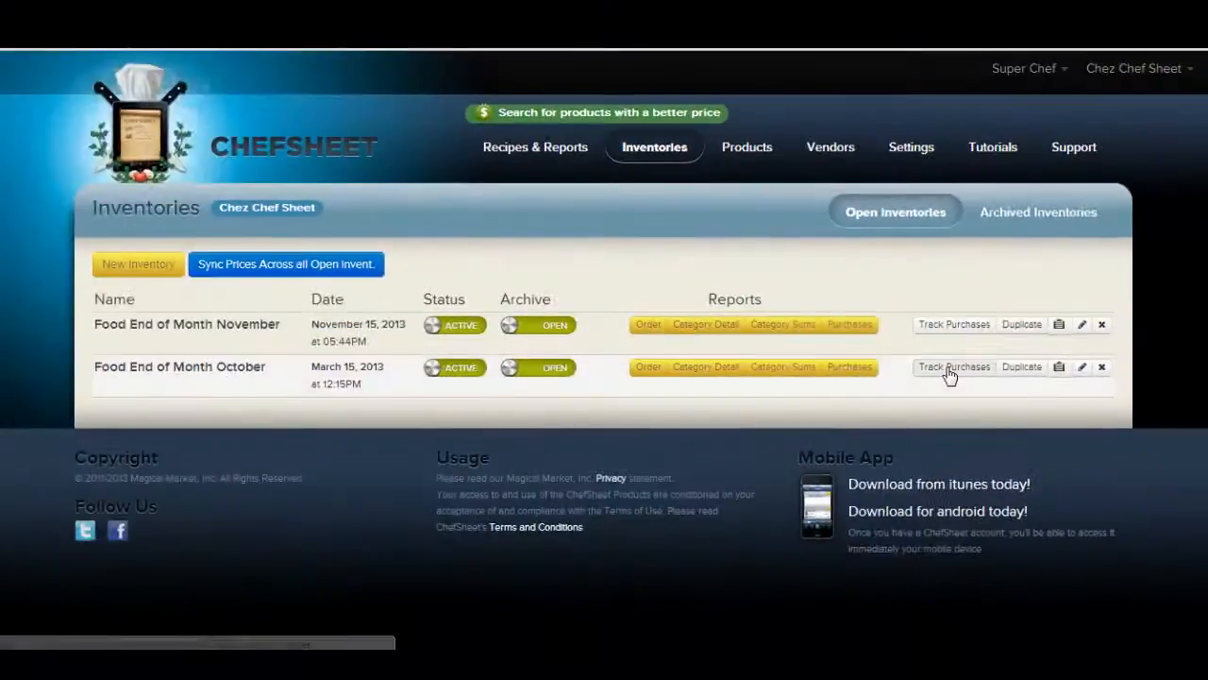
Open the purchase trackers of the October and November inventories and look through their product lists.
{"action": "left_click", "coordinate": [949, 373]}
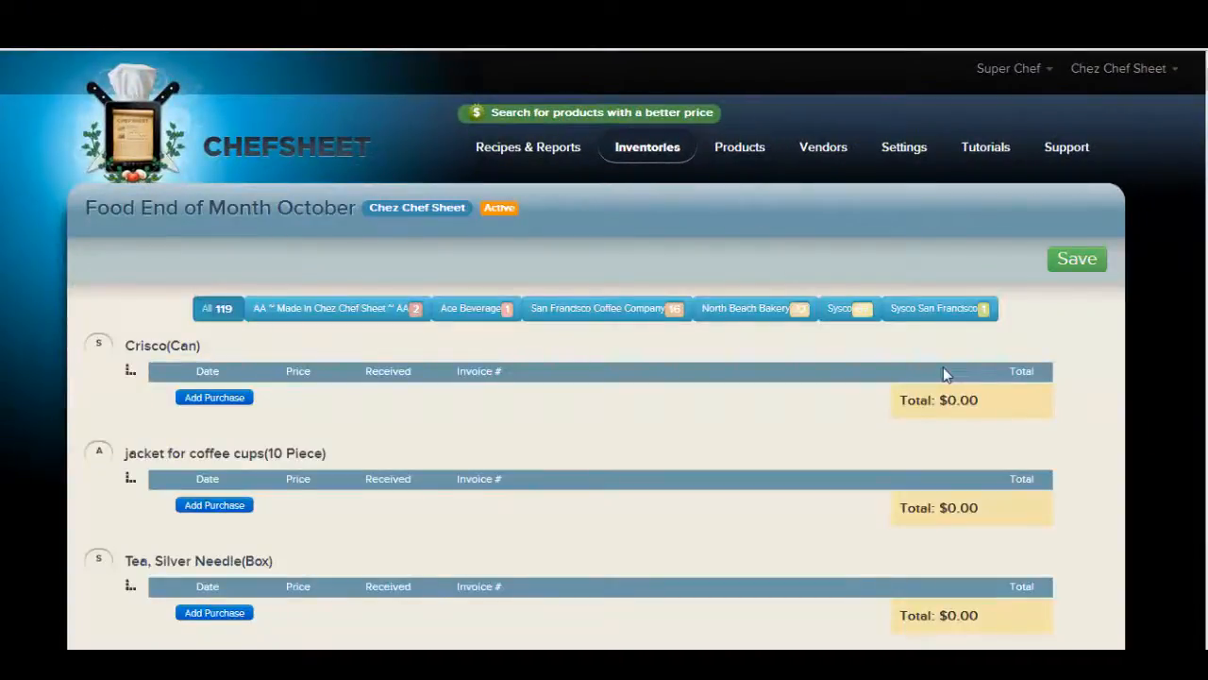
{"action": "scroll", "coordinate": [604, 369], "scroll_direction": "down", "scroll_amount": 20}
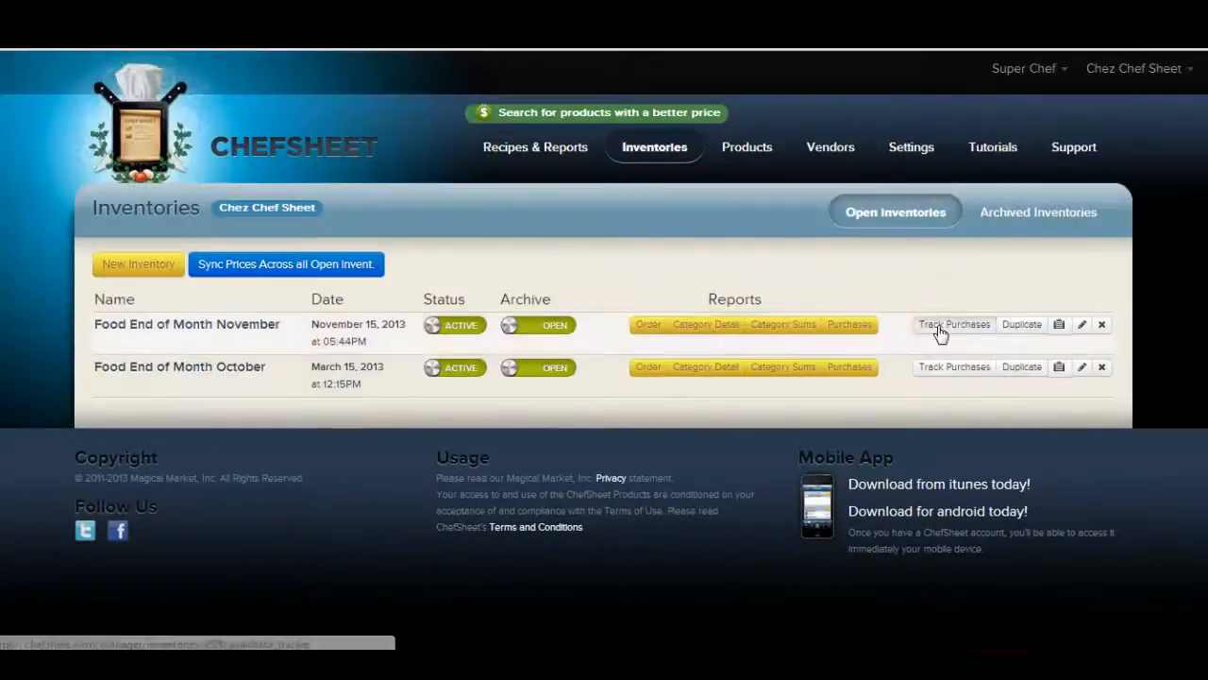
{"action": "left_click", "coordinate": [941, 326]}
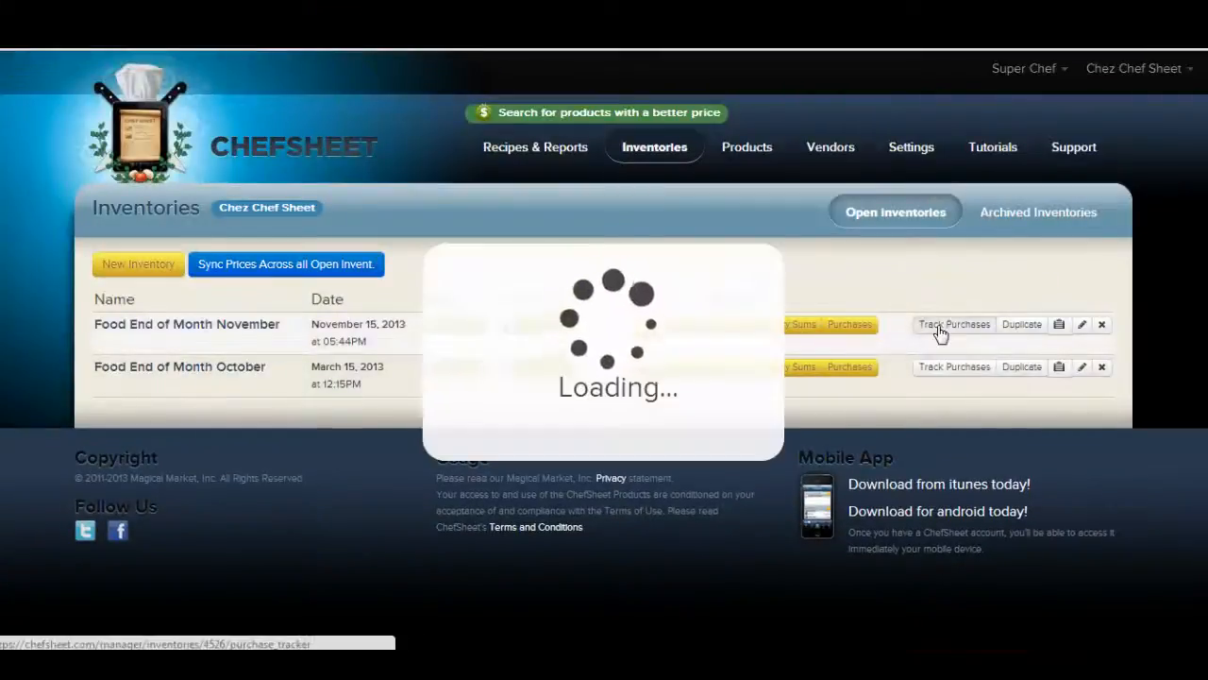
{"action": "scroll", "coordinate": [942, 332], "scroll_direction": "down", "scroll_amount": 10}
{"action": "scroll", "coordinate": [605, 368], "scroll_direction": "down", "scroll_amount": 15}
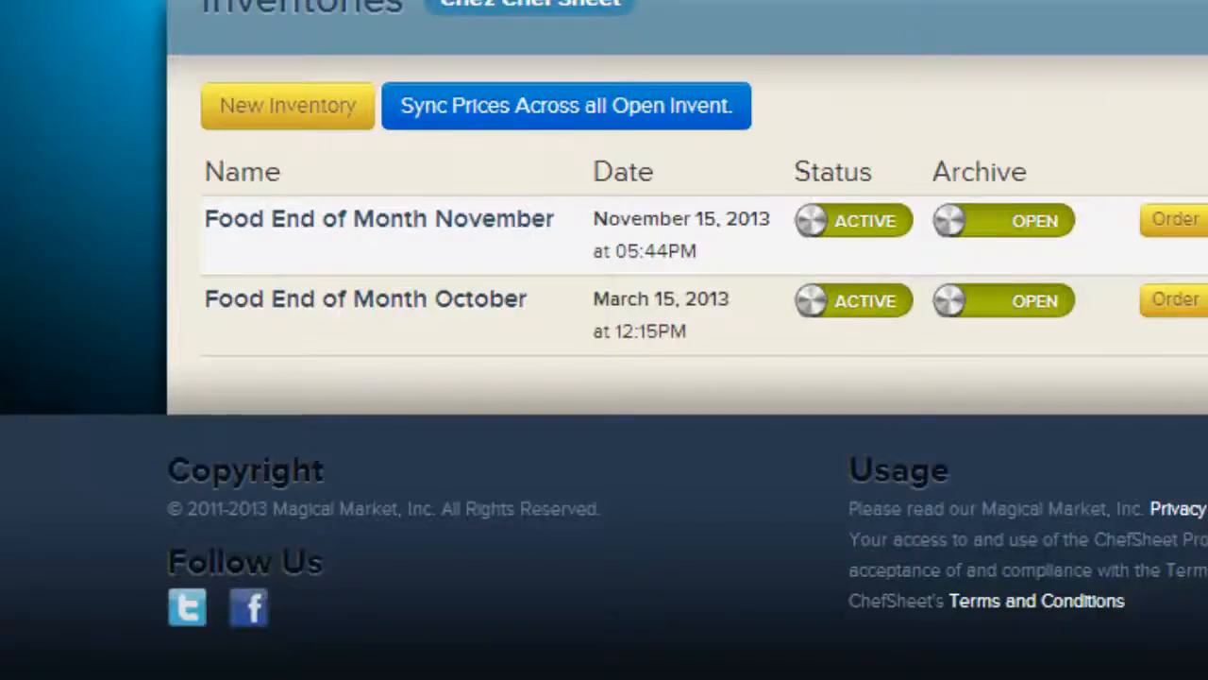
Open a Sysco product in the inventory for editing and look at its category options.
{"action": "left_click", "coordinate": [1035, 283]}
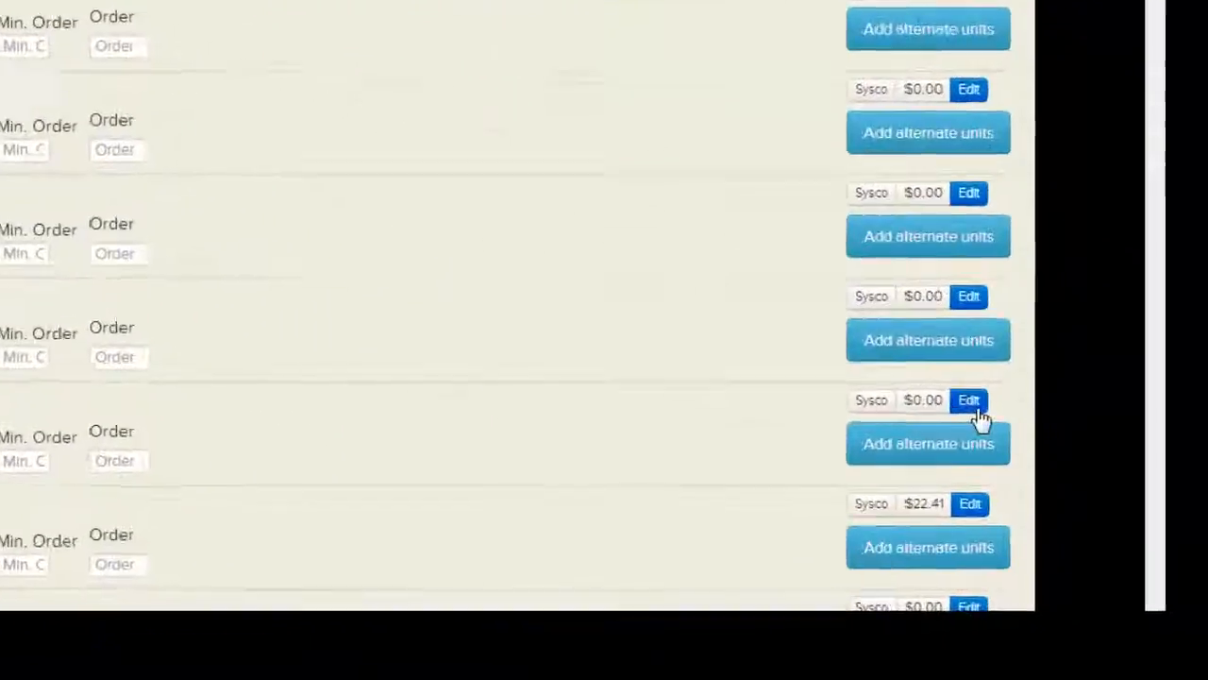
{"action": "left_click", "coordinate": [972, 401]}
{"action": "left_click", "coordinate": [873, 402]}
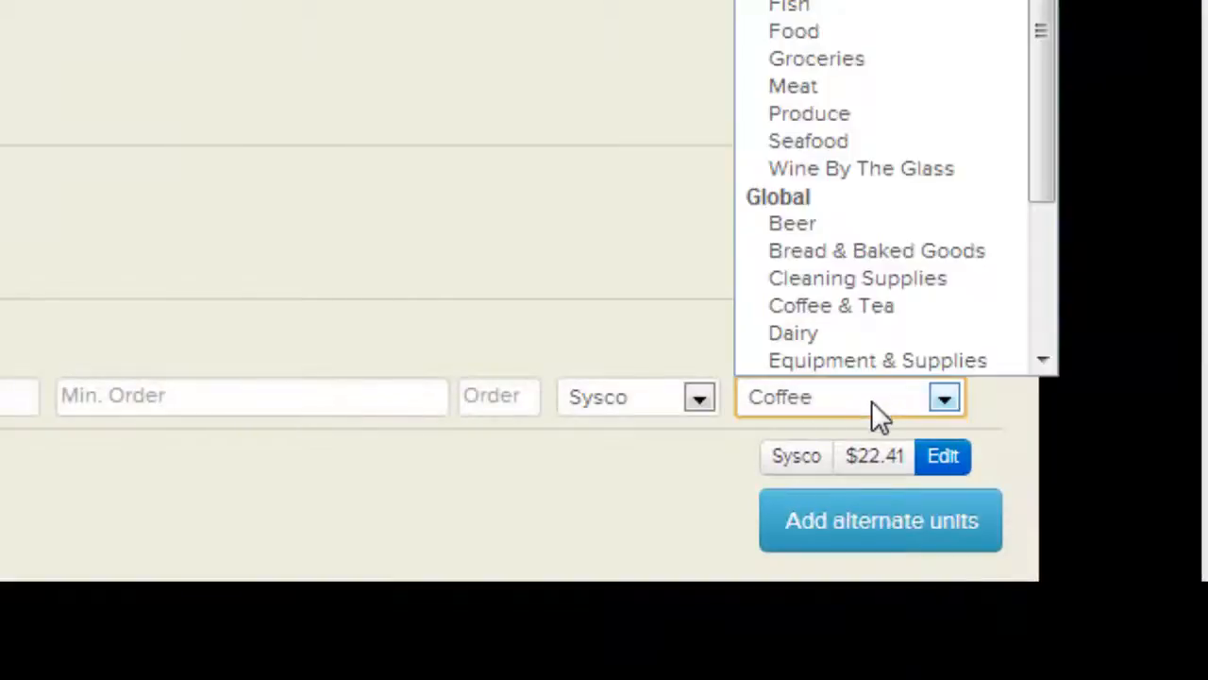
{"action": "left_click", "coordinate": [871, 401]}
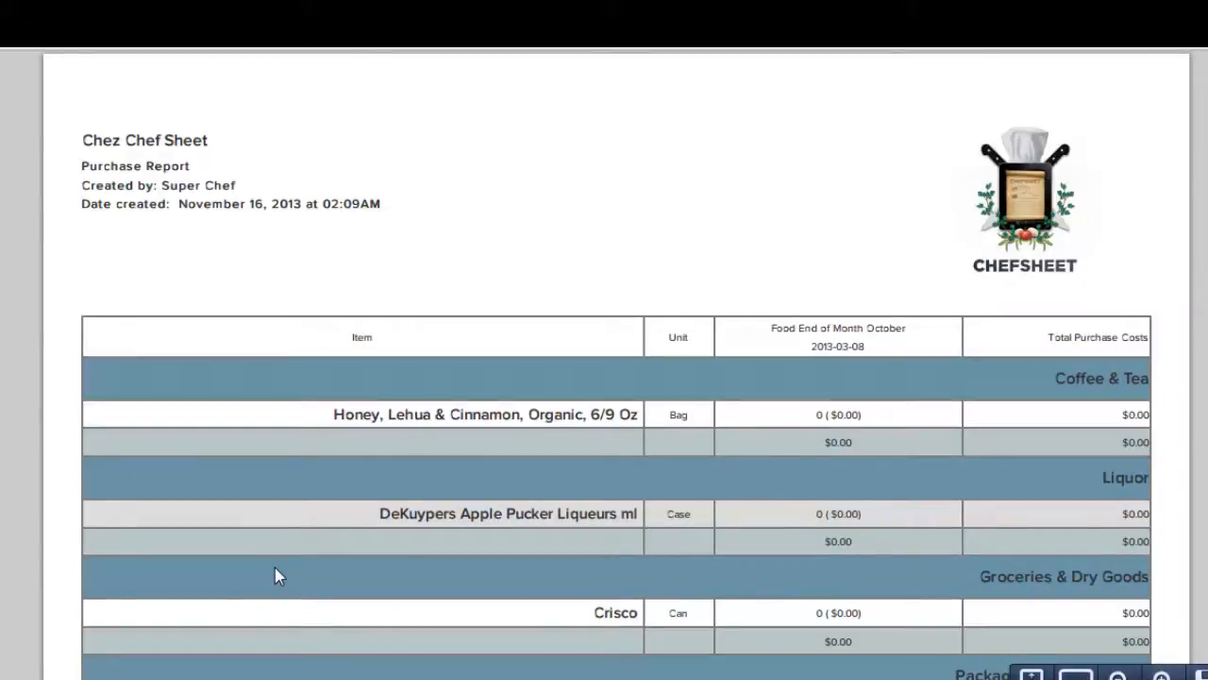
Examine the items and costs per category in the Food End of Month October purchase report.
{"action": "scroll", "coordinate": [618, 470], "scroll_direction": "down", "scroll_amount": 2}
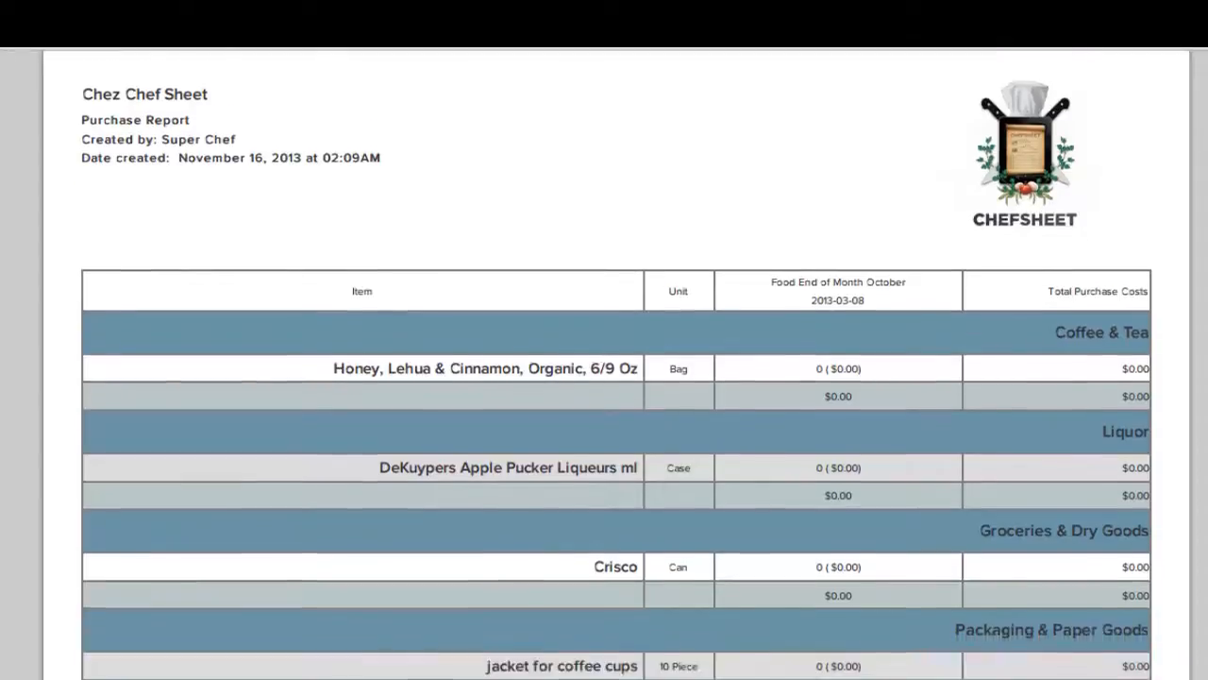
{"action": "scroll", "coordinate": [618, 364], "scroll_direction": "down", "scroll_amount": 10}
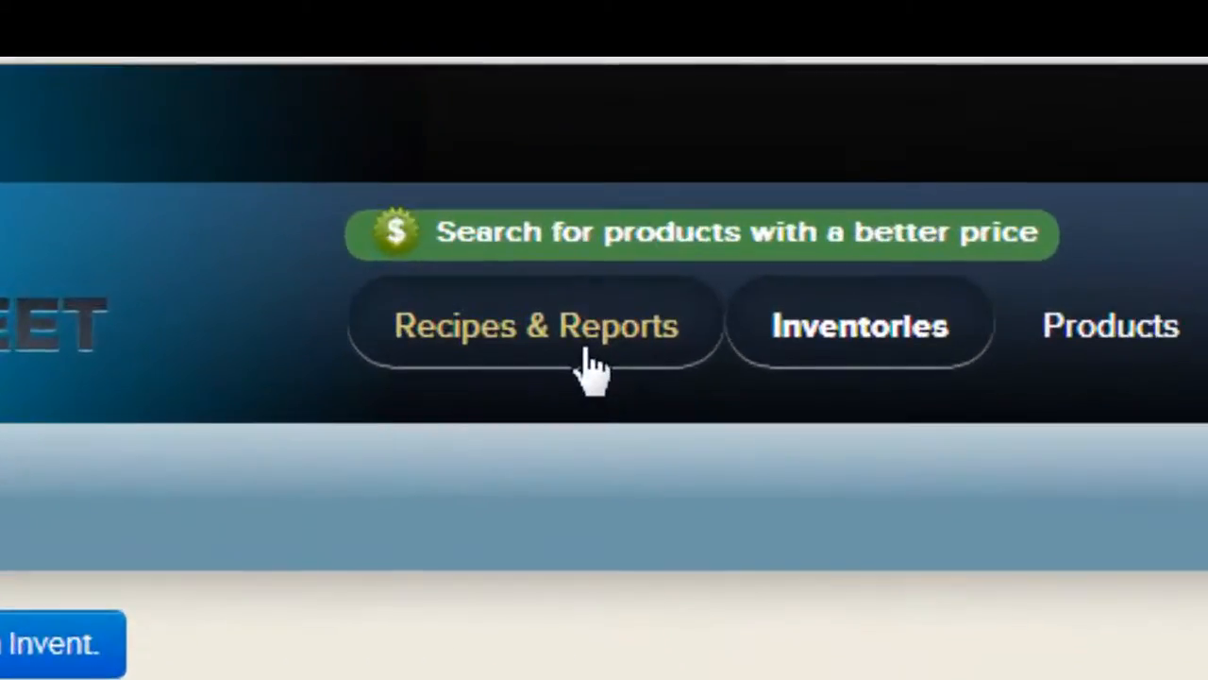
Open the Recipes & Reports section and view its reports.
{"action": "left_click", "coordinate": [556, 173]}
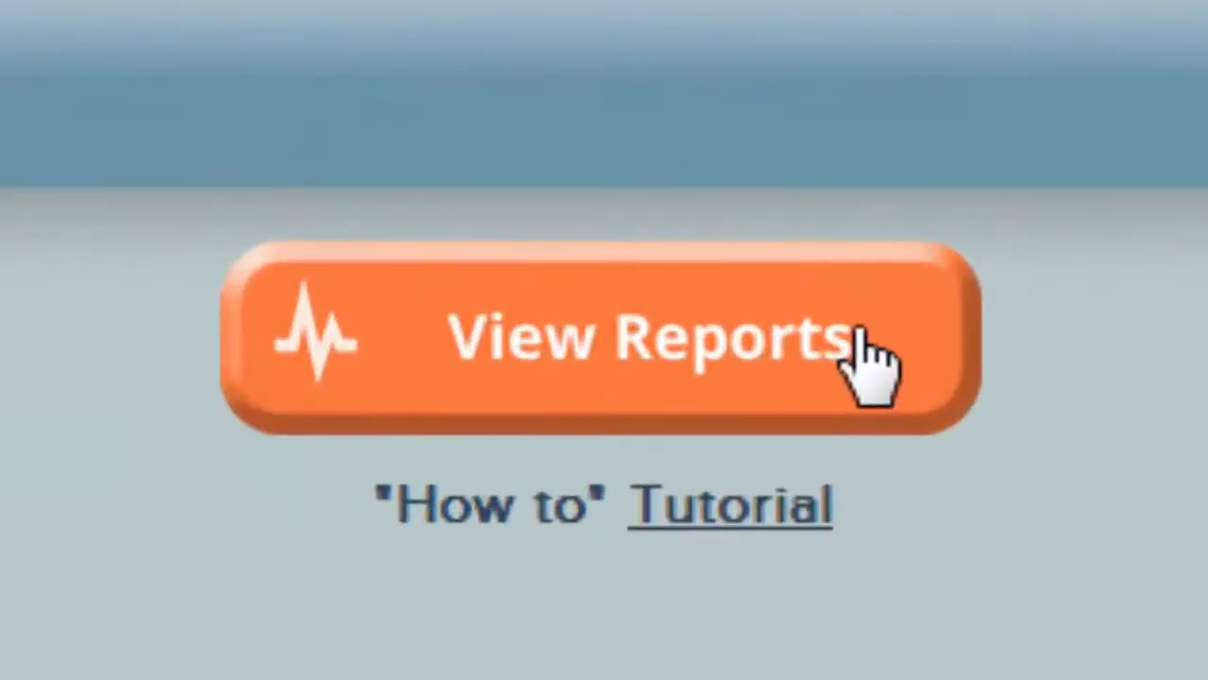
{"action": "left_click", "coordinate": [743, 450]}
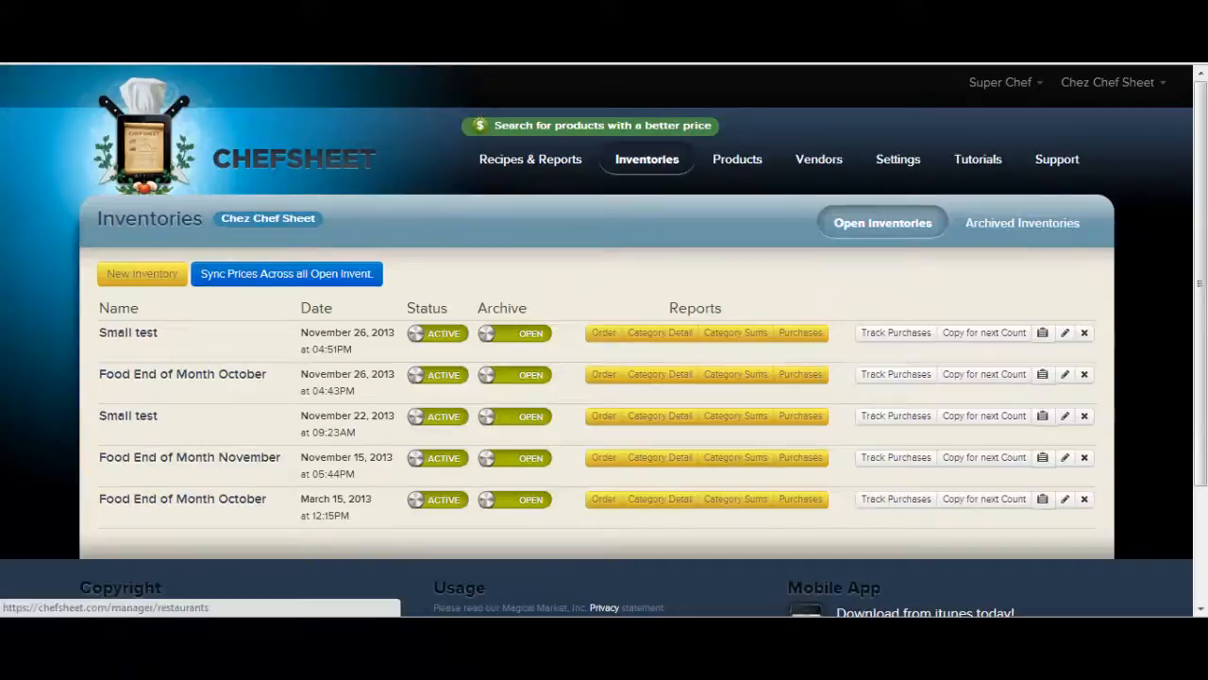
{"action": "left_click", "coordinate": [502, 172]}
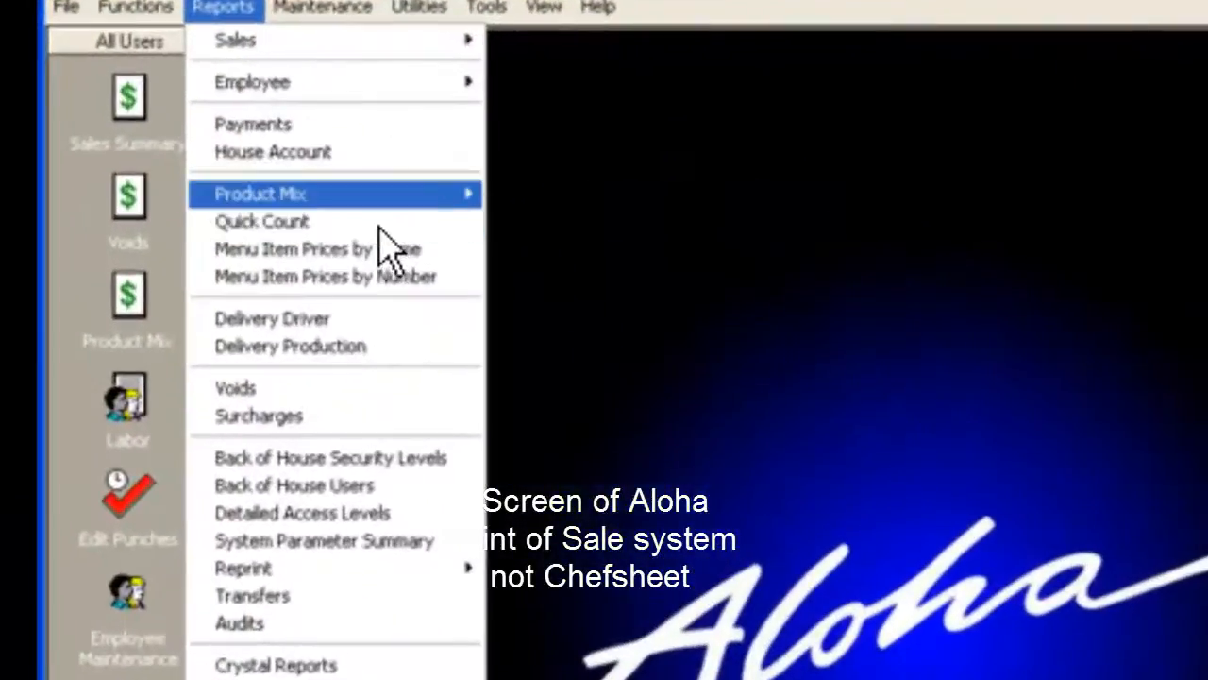
Open the Product Mix report in the Aloha point-of-sale system and look through the quantities sold per menu item.
{"action": "mouse_move", "coordinate": [310, 119]}
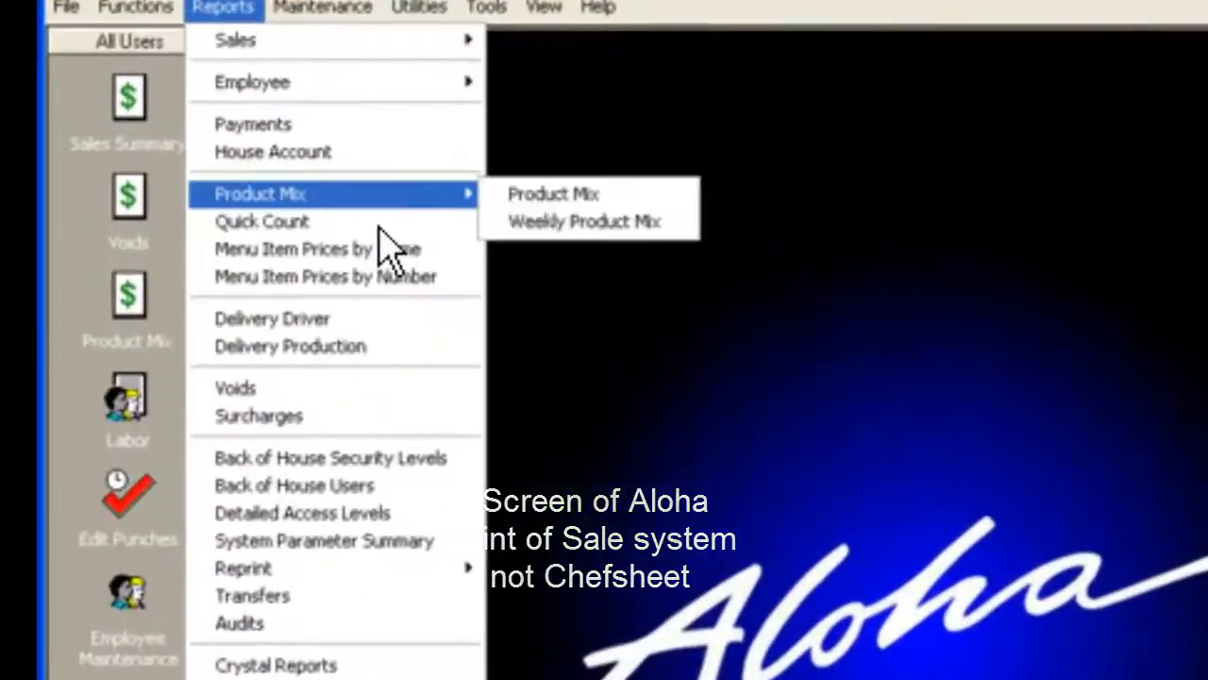
{"action": "left_click", "coordinate": [538, 200]}
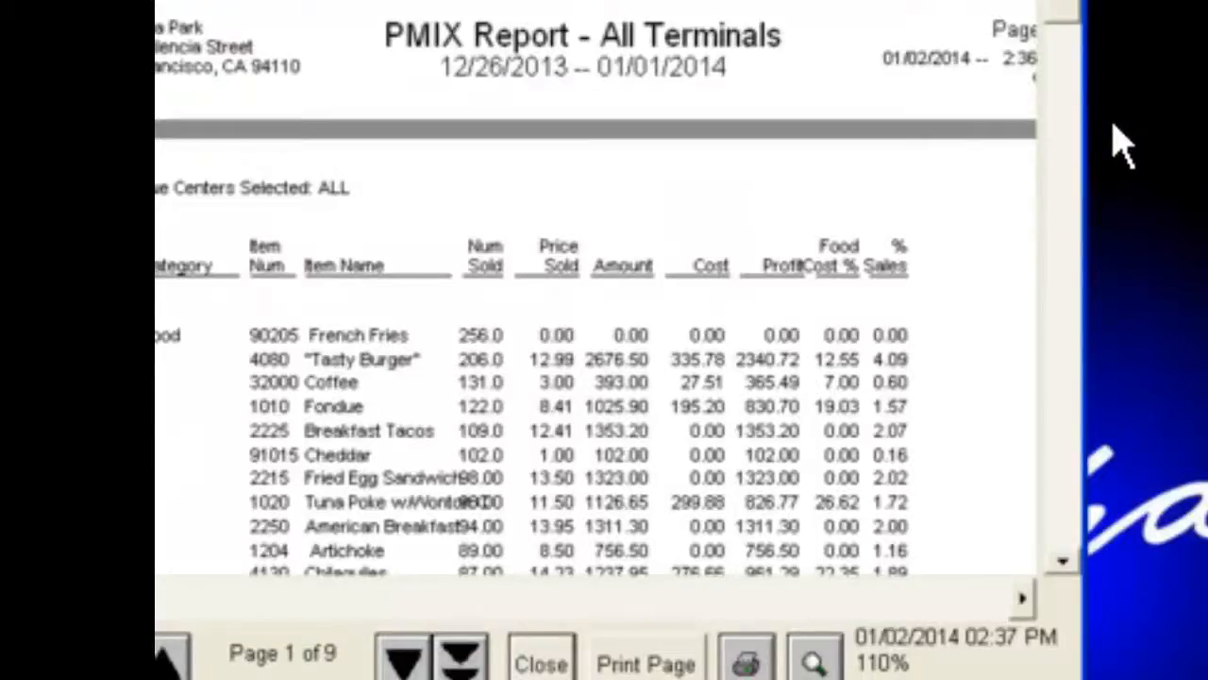
{"action": "scroll", "coordinate": [595, 302], "scroll_direction": "down", "scroll_amount": 7}
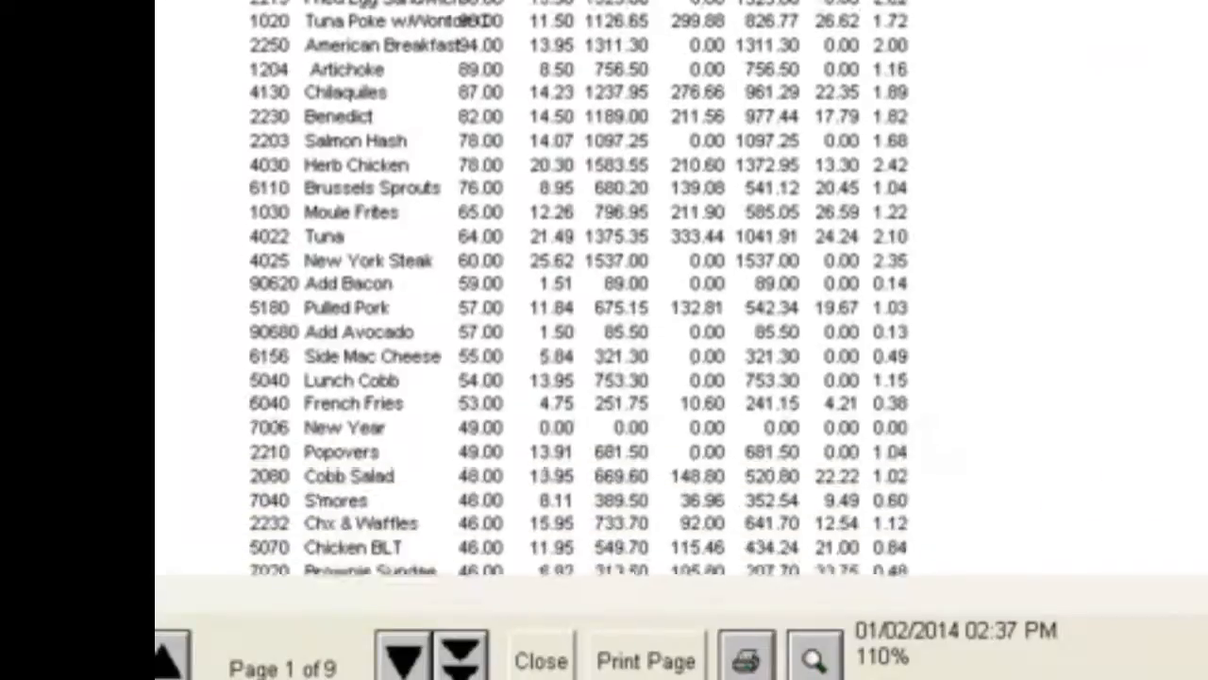
{"action": "scroll", "coordinate": [576, 283], "scroll_direction": "down", "scroll_amount": 7}
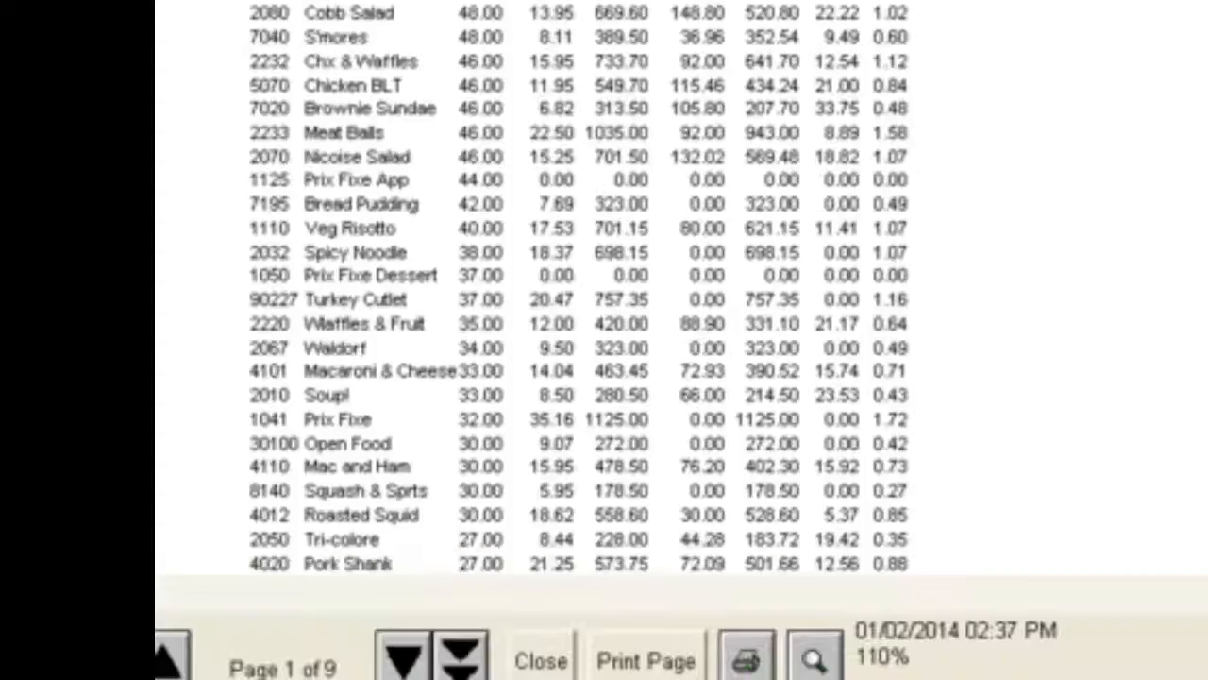
Switch back to ChefSheet and start a new Costinator named My Food Costs.
{"action": "scroll", "coordinate": [576, 283], "scroll_direction": "down", "scroll_amount": 7}
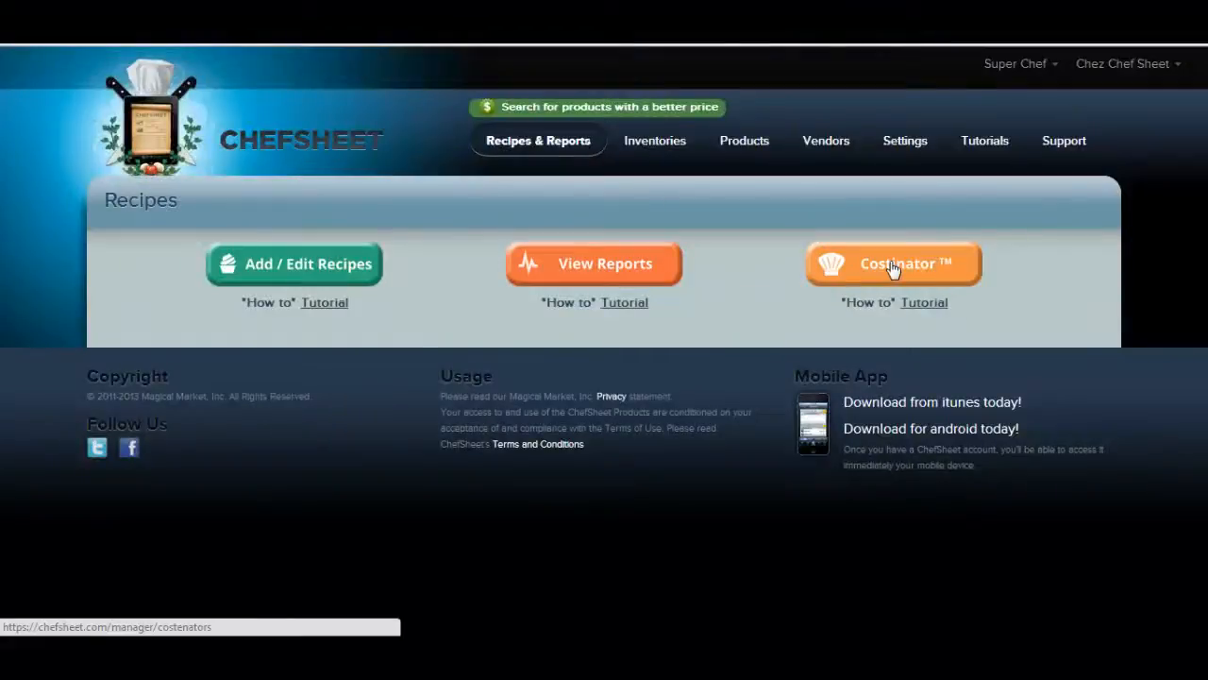
{"action": "left_click", "coordinate": [607, 376]}
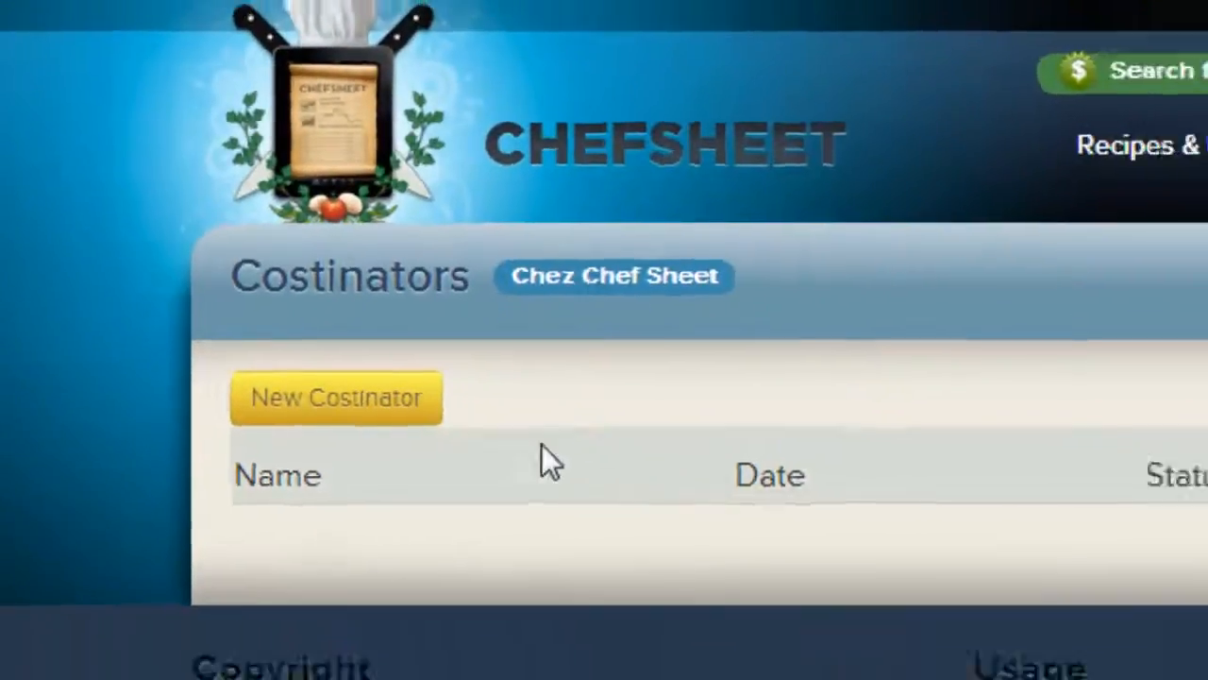
{"action": "left_click", "coordinate": [387, 412]}
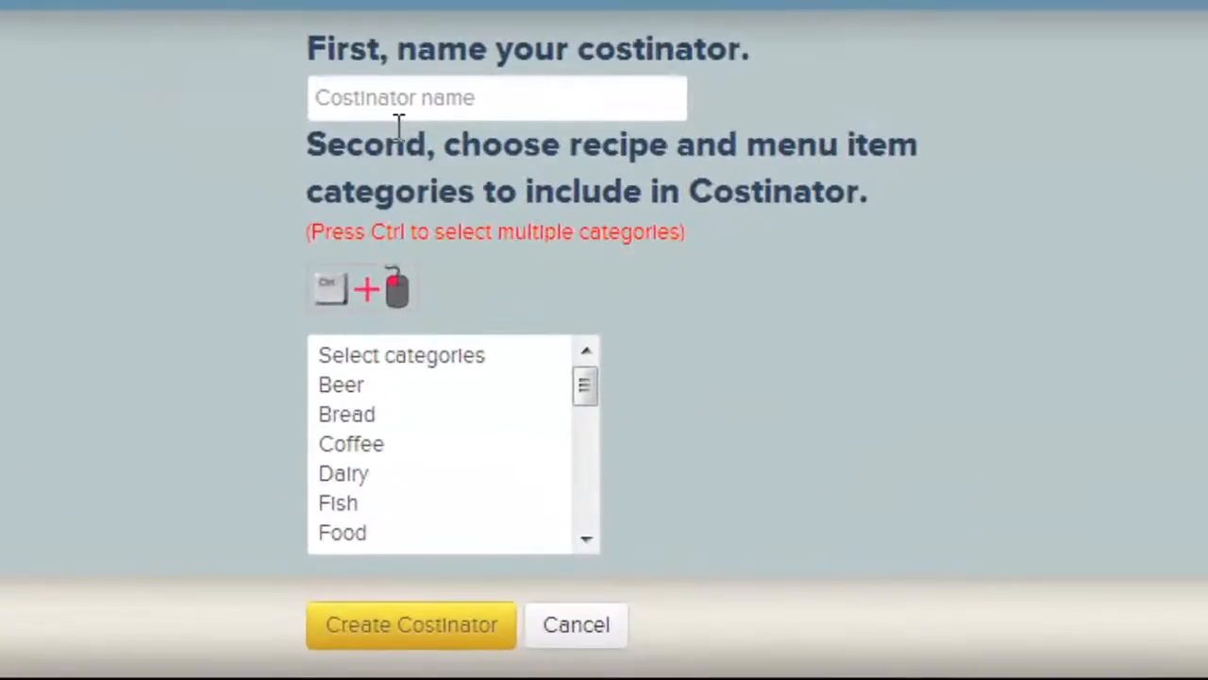
{"action": "left_click", "coordinate": [400, 117]}
{"action": "type", "text": "My Food Costs"}
{"action": "key", "text": "Tab"}
Include the Food category in the new Costinator and create it.
{"action": "scroll", "coordinate": [569, 463], "scroll_direction": "down", "scroll_amount": 1}
{"action": "left_click_drag", "start_coordinate": [585, 409], "coordinate": [583, 424]}
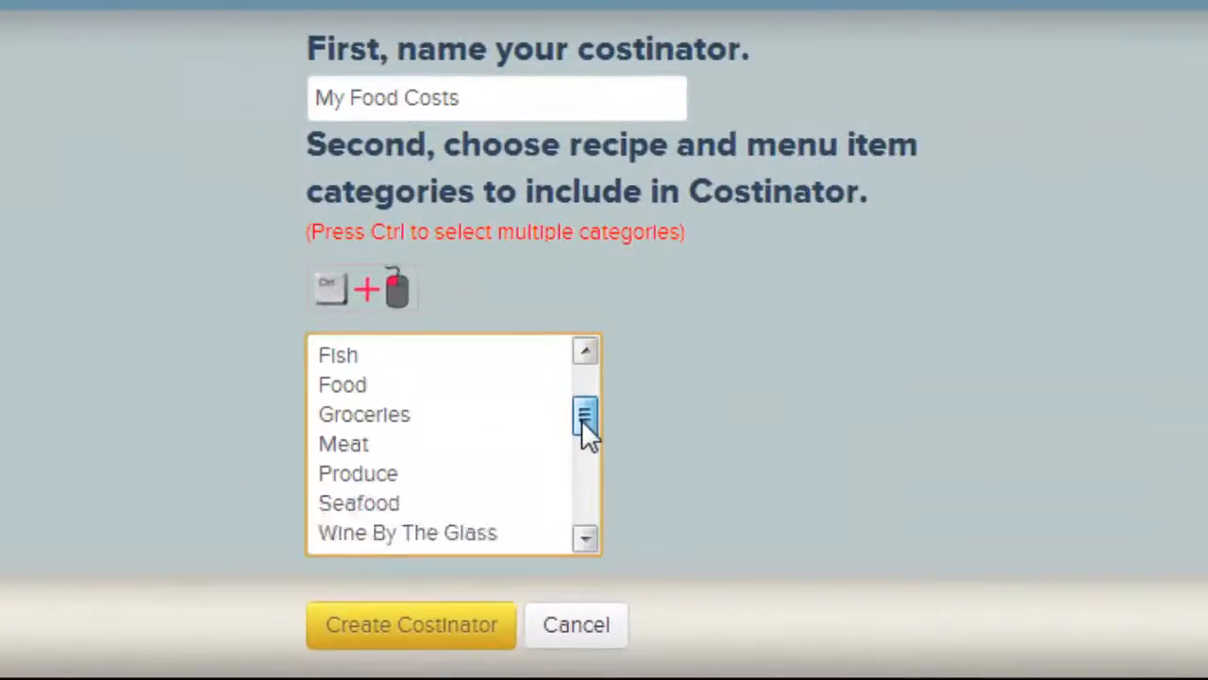
{"action": "left_click", "coordinate": [398, 384]}
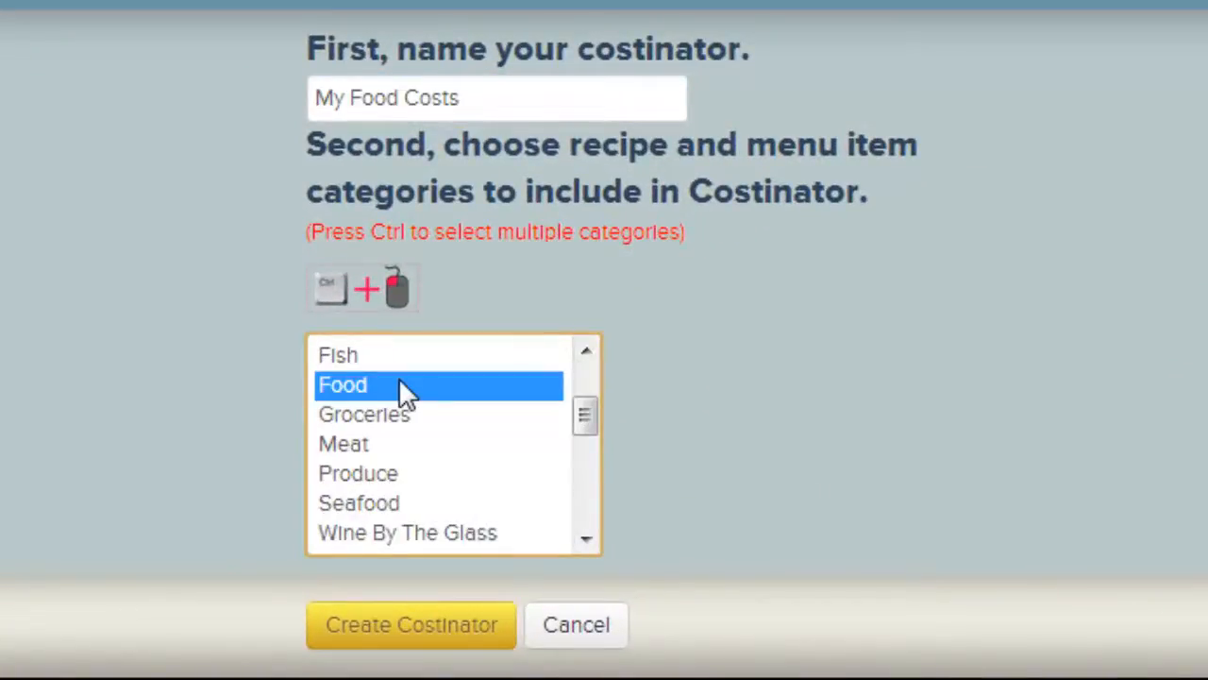
{"action": "left_click", "coordinate": [472, 635]}
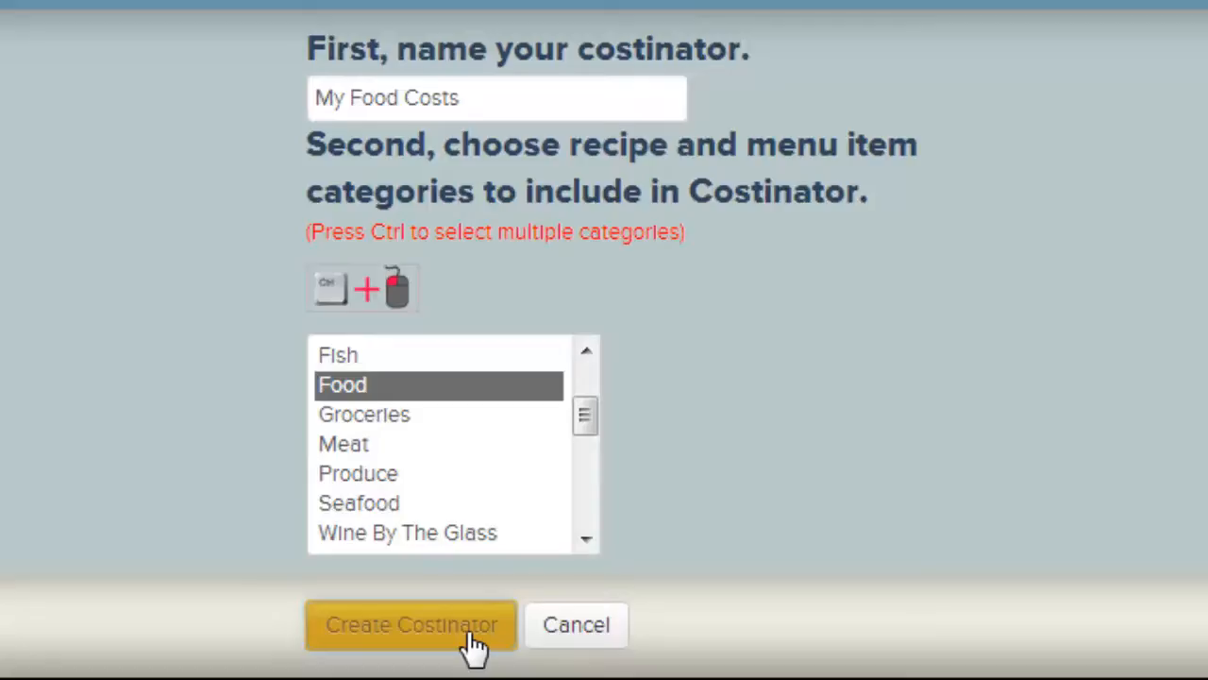
{"action": "left_click", "coordinate": [473, 636]}
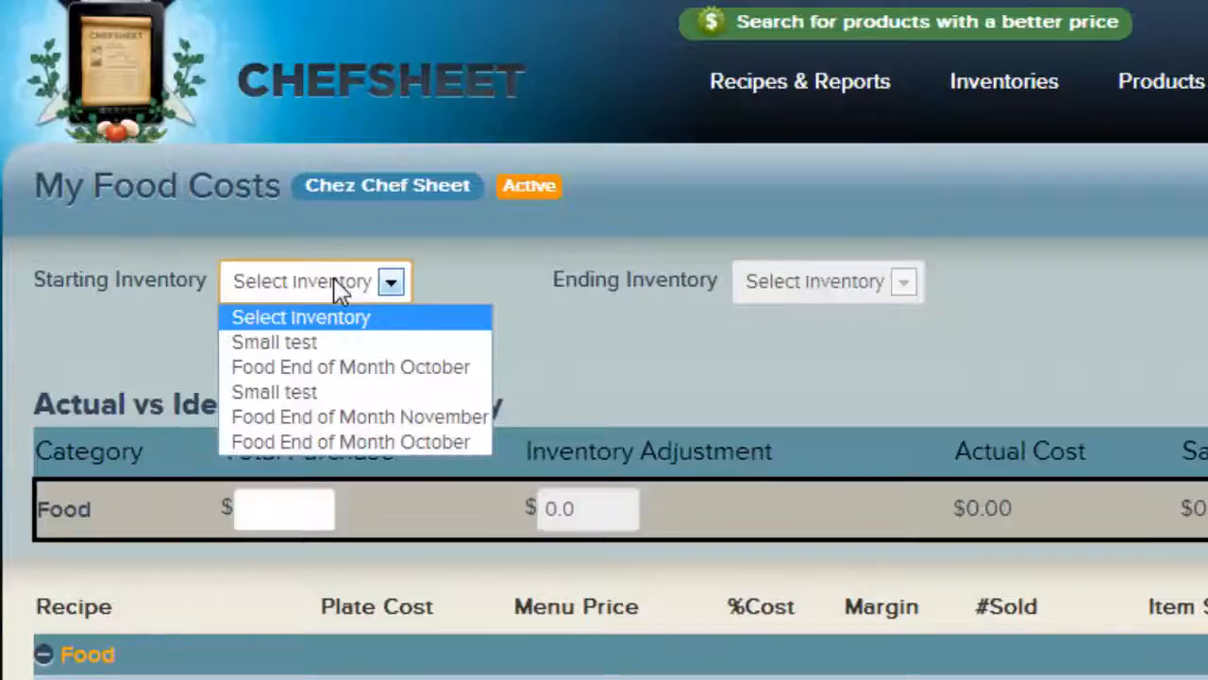
Set the Costinator's starting inventory to Food End of Month October.
{"action": "left_click", "coordinate": [367, 442]}
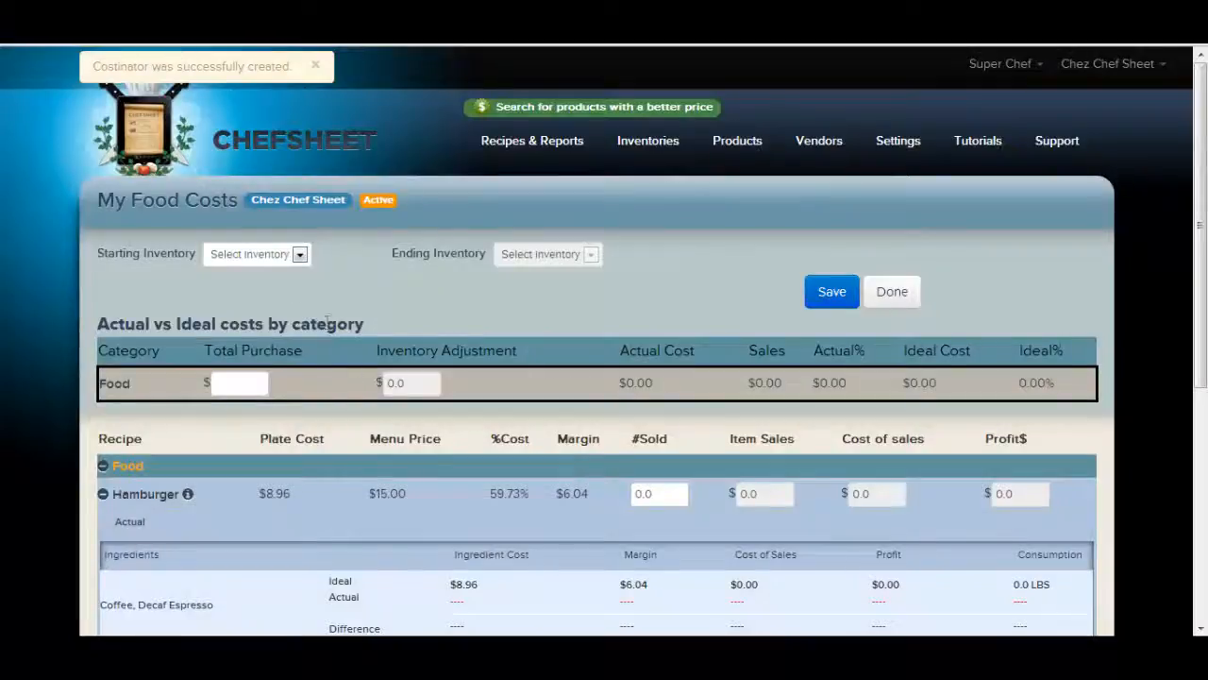
{"action": "left_click", "coordinate": [271, 255]}
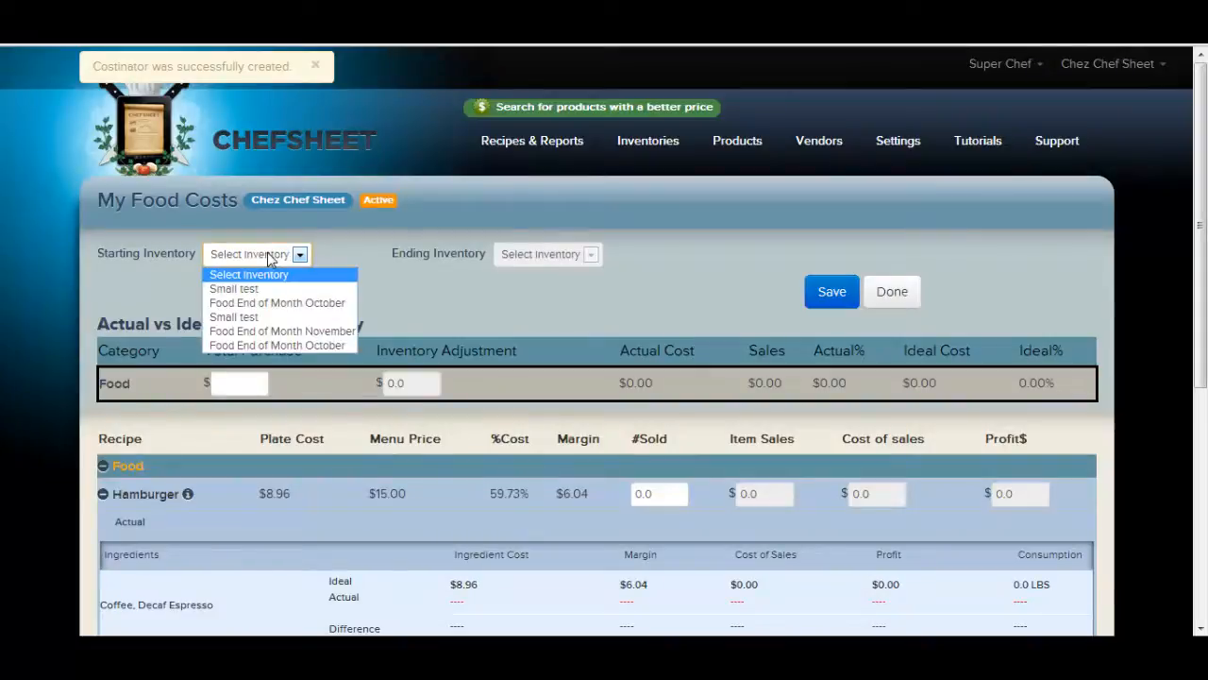
{"action": "left_click", "coordinate": [288, 346]}
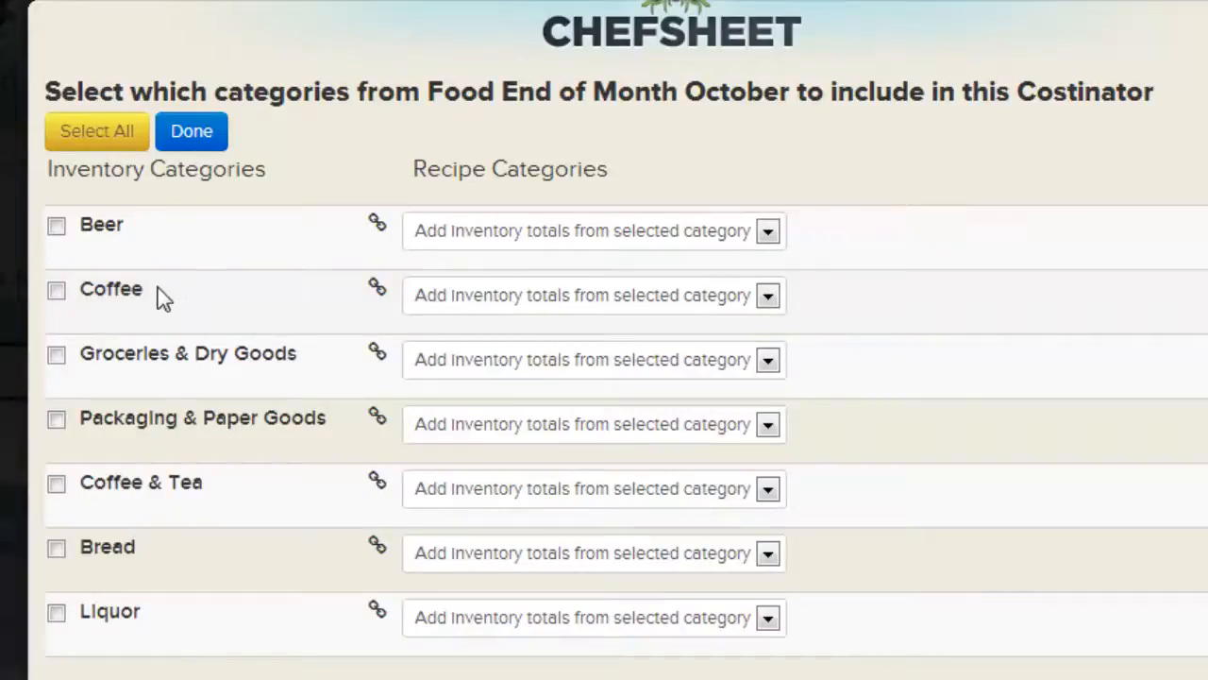
Link the October inventory categories to the Food recipe category and include Bread and Coffee & Tea.
{"action": "left_click", "coordinate": [482, 233]}
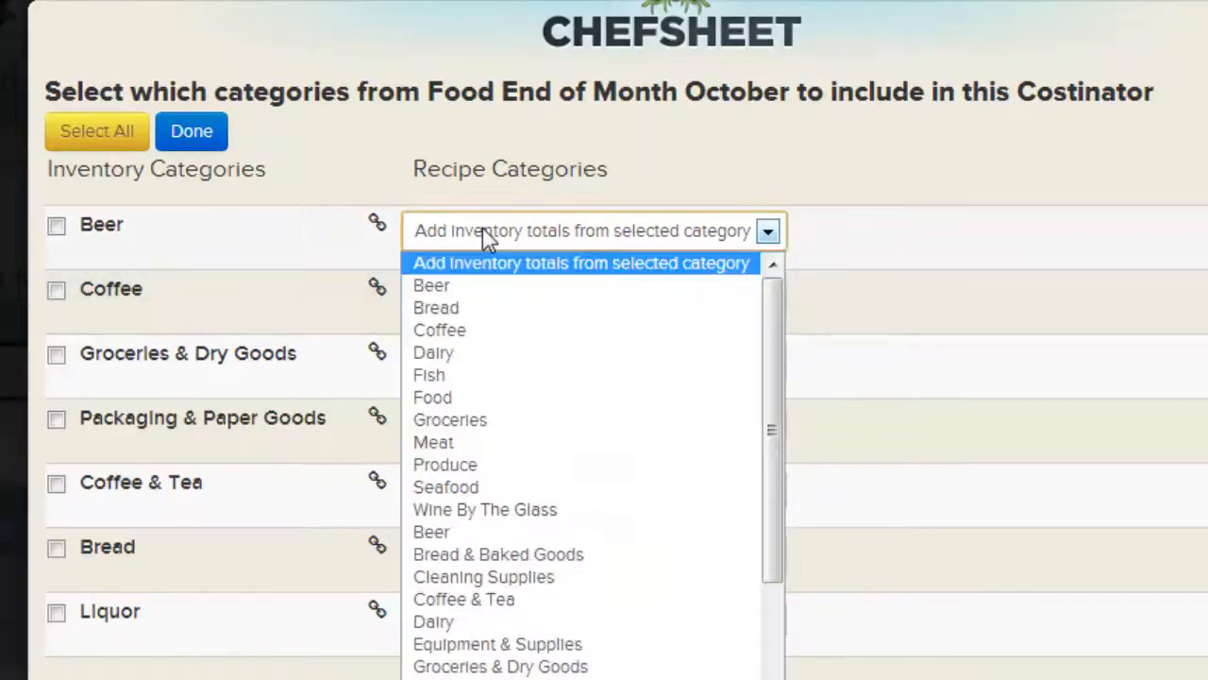
{"action": "left_click", "coordinate": [497, 397]}
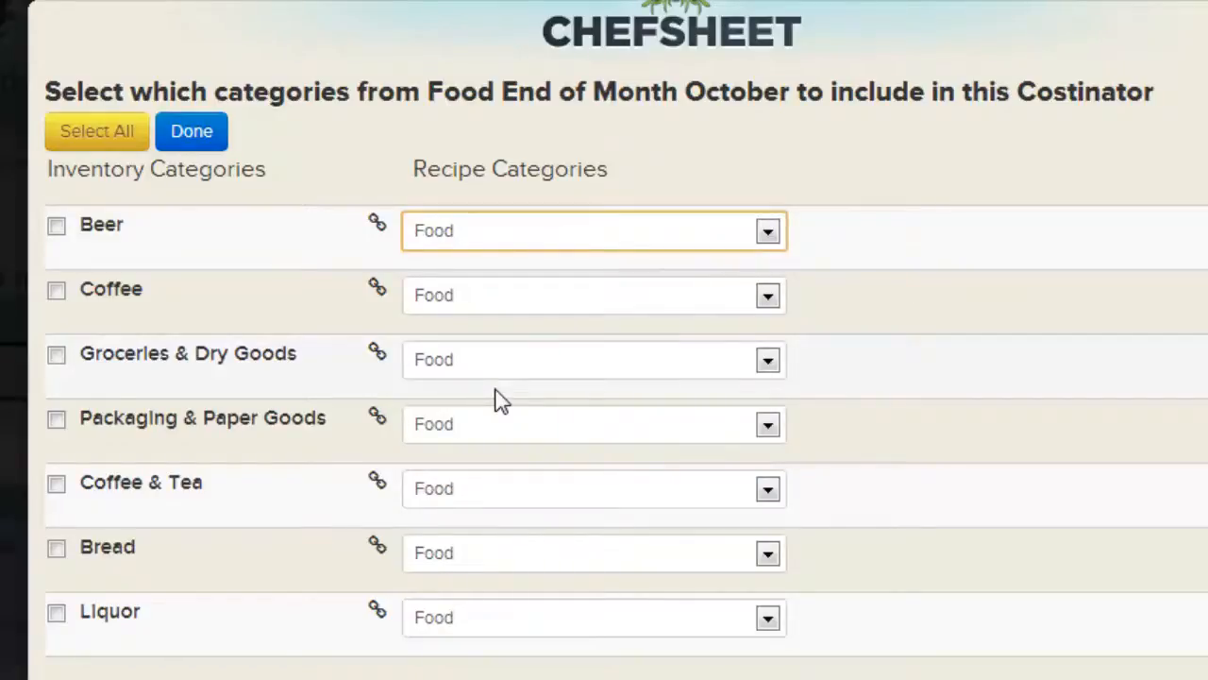
{"action": "left_click", "coordinate": [70, 557]}
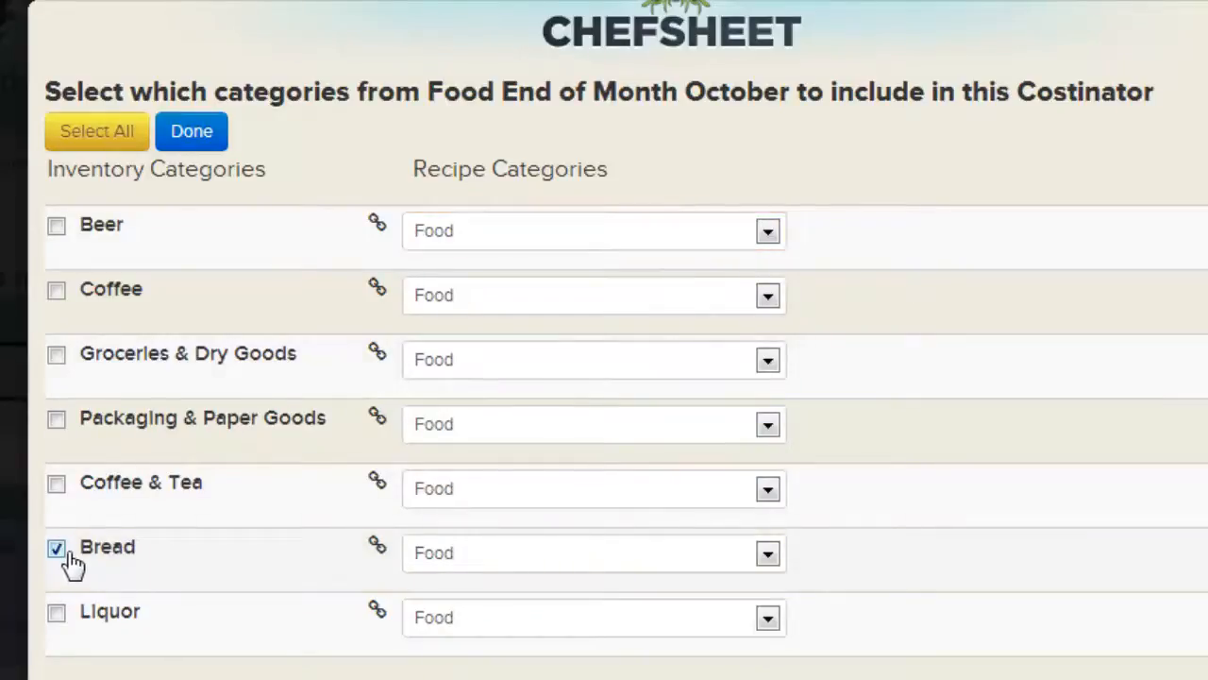
{"action": "left_click", "coordinate": [58, 485]}
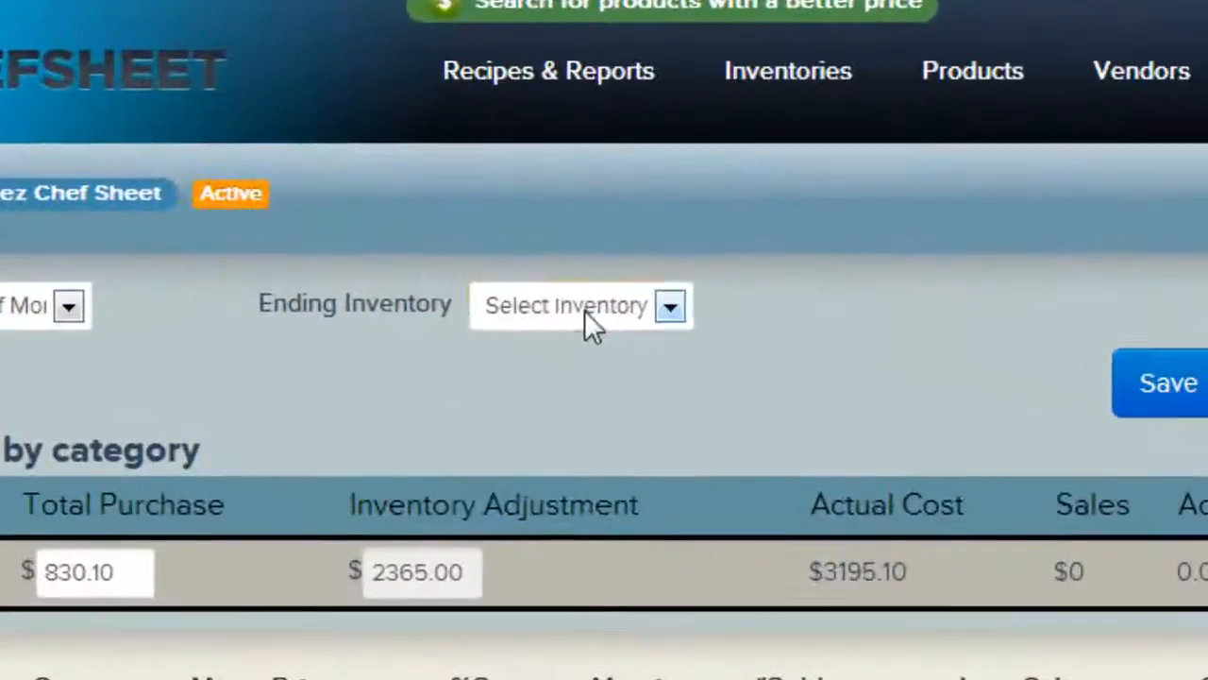
Set the ending inventory to Food End of Month November and include Coffee & Tea, Coffee, and Groceries & Dry Goods.
{"action": "left_click", "coordinate": [552, 258]}
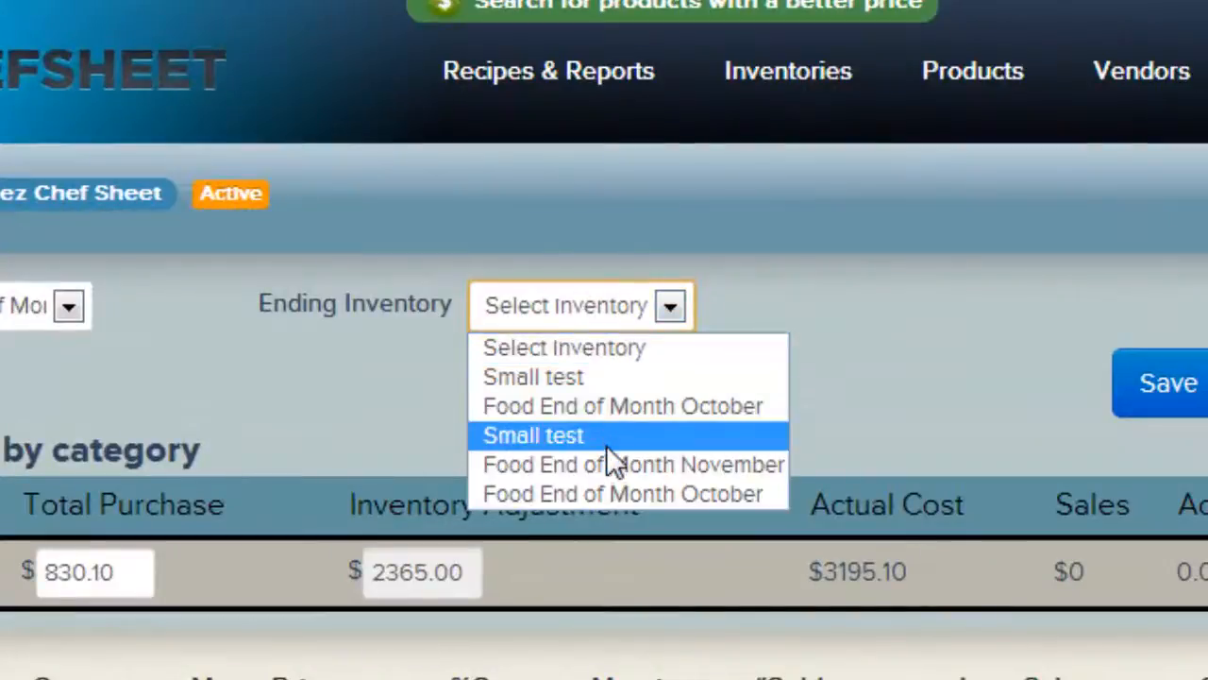
{"action": "left_click", "coordinate": [612, 465]}
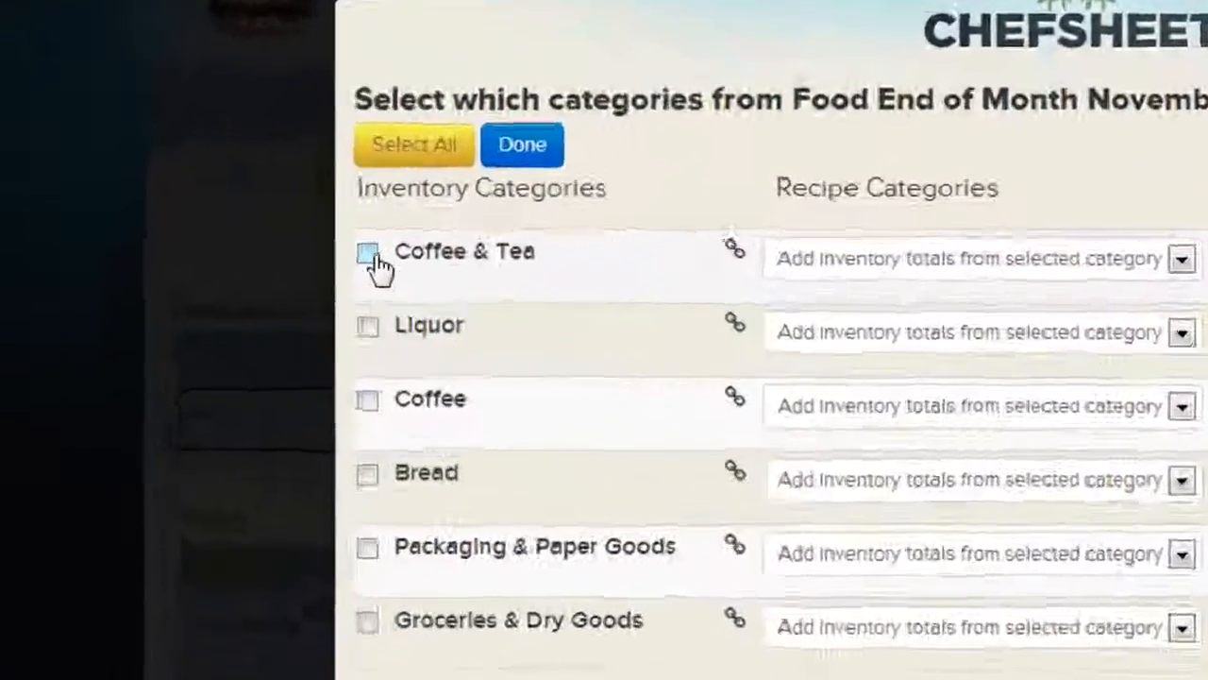
{"action": "left_click", "coordinate": [268, 280]}
{"action": "left_click", "coordinate": [408, 408]}
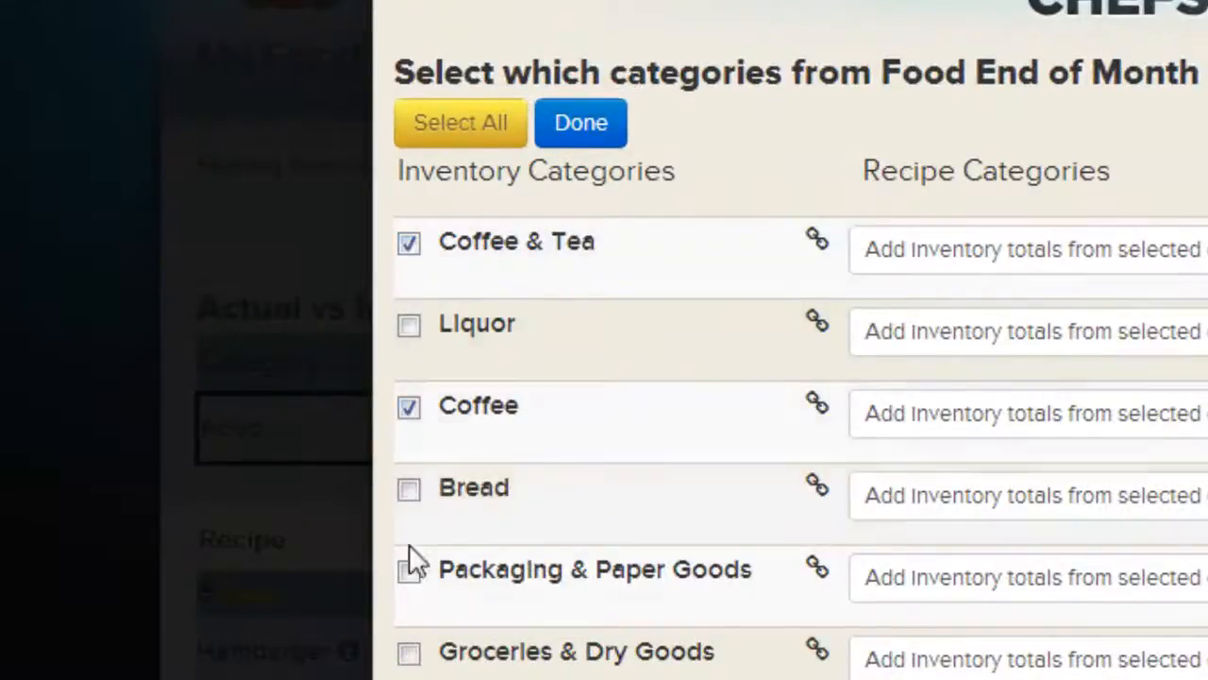
{"action": "left_click", "coordinate": [411, 654]}
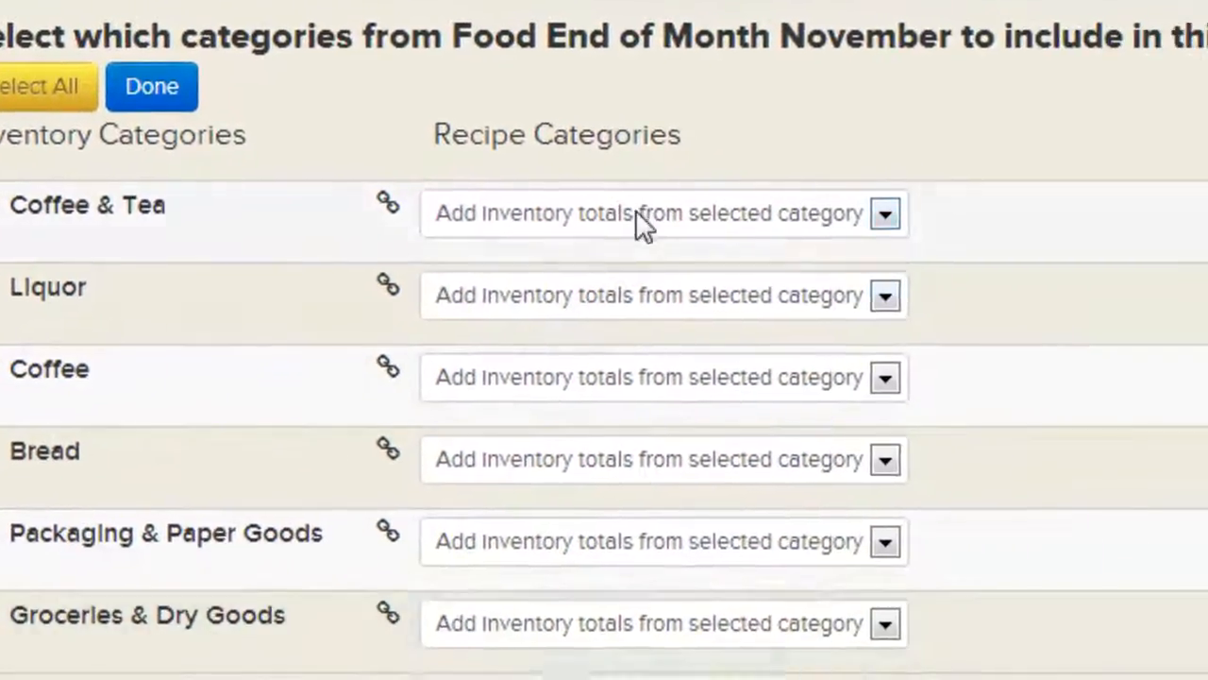
Link the November inventory categories to the Food recipe category and finish the category selection.
{"action": "left_click", "coordinate": [808, 225]}
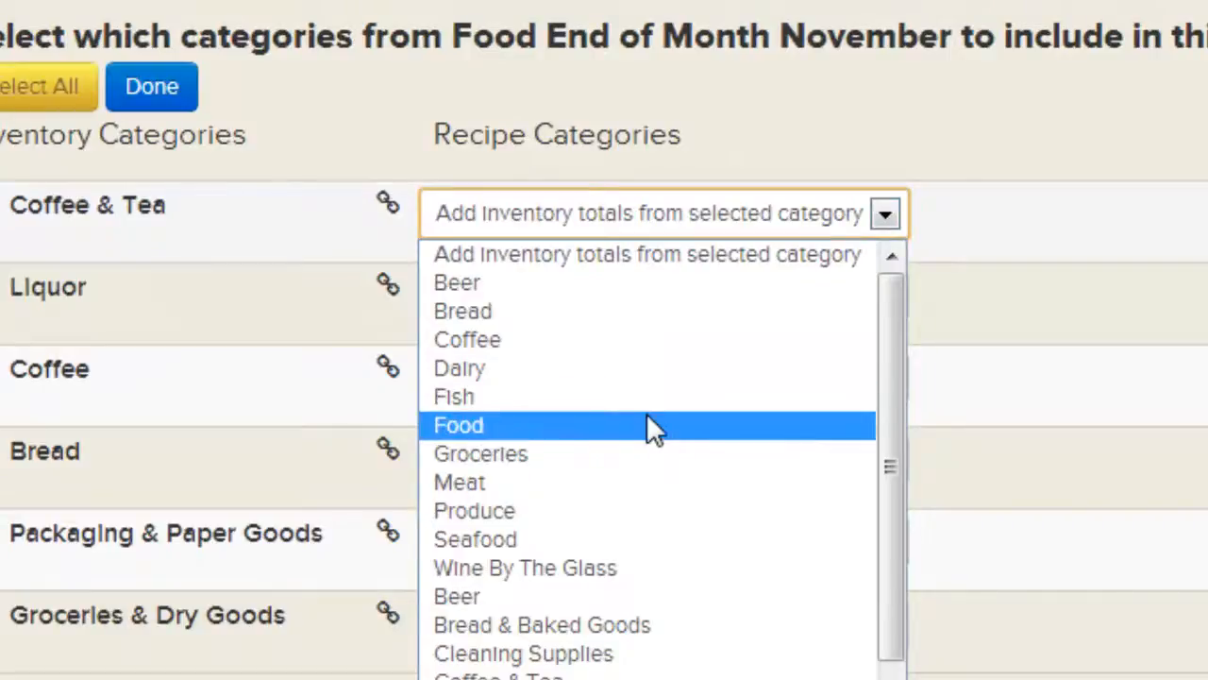
{"action": "left_click", "coordinate": [647, 416]}
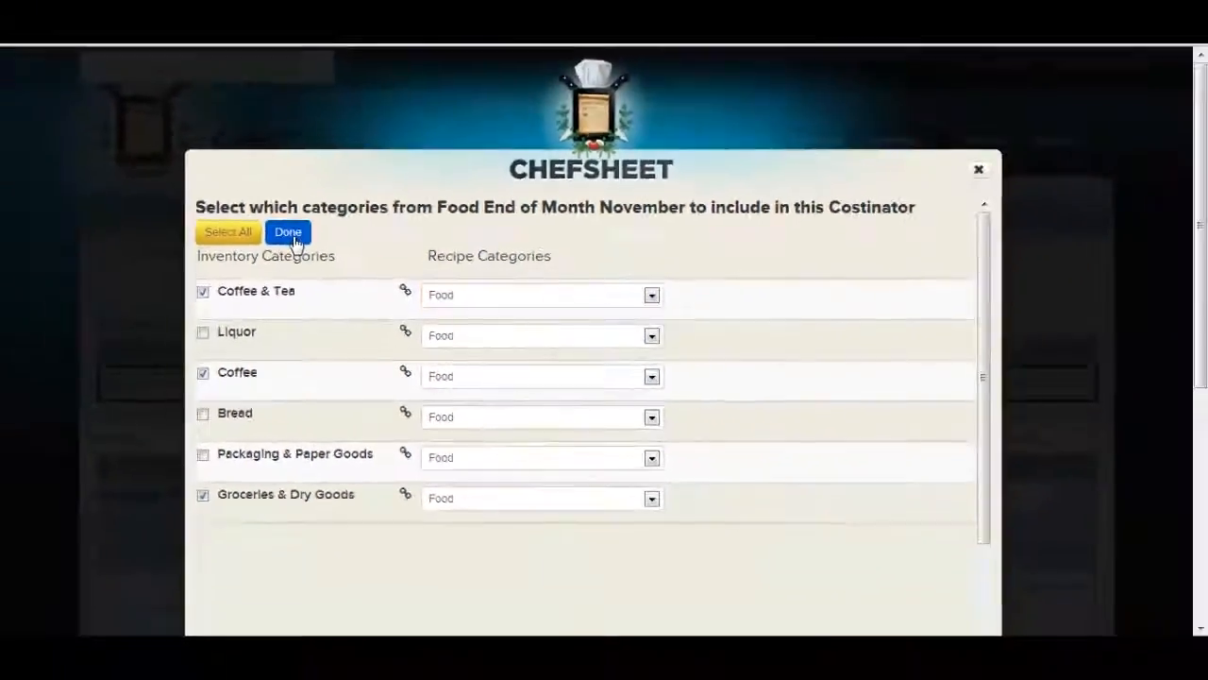
{"action": "left_click", "coordinate": [220, 159]}
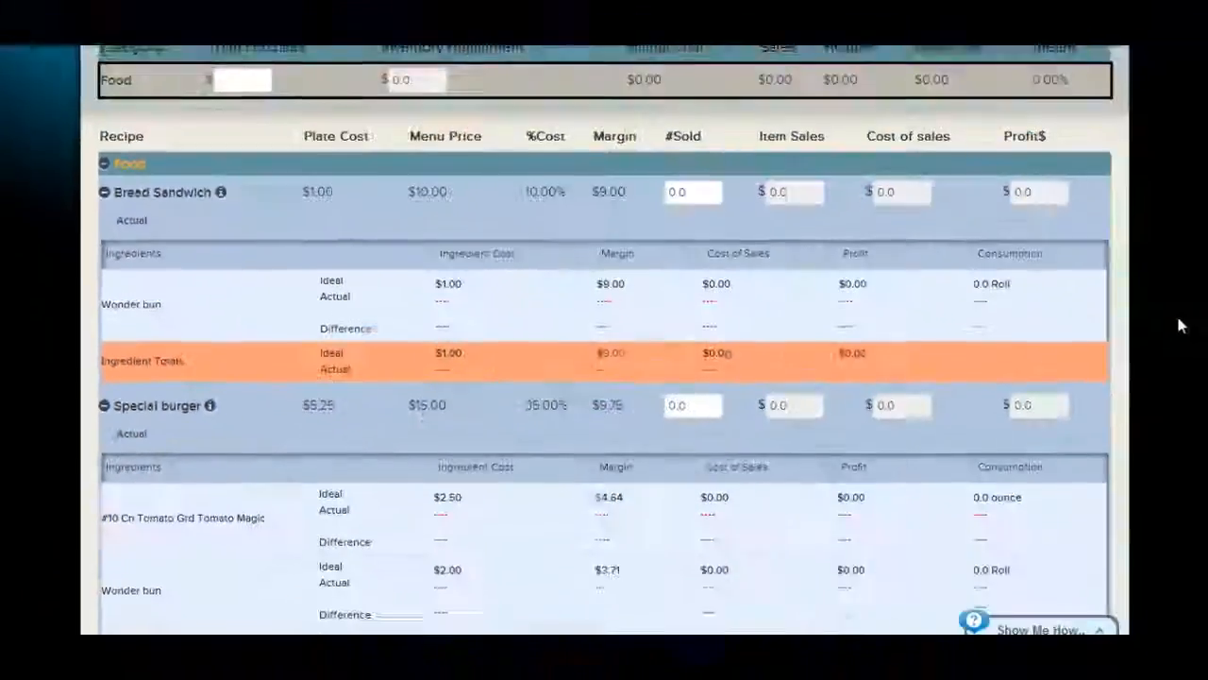
Examine the costs, margins and ingredient breakdowns of the Bread Sandwich and Special burger recipes in the Costinator.
{"action": "scroll", "coordinate": [1160, 378], "scroll_direction": "down", "scroll_amount": 3}
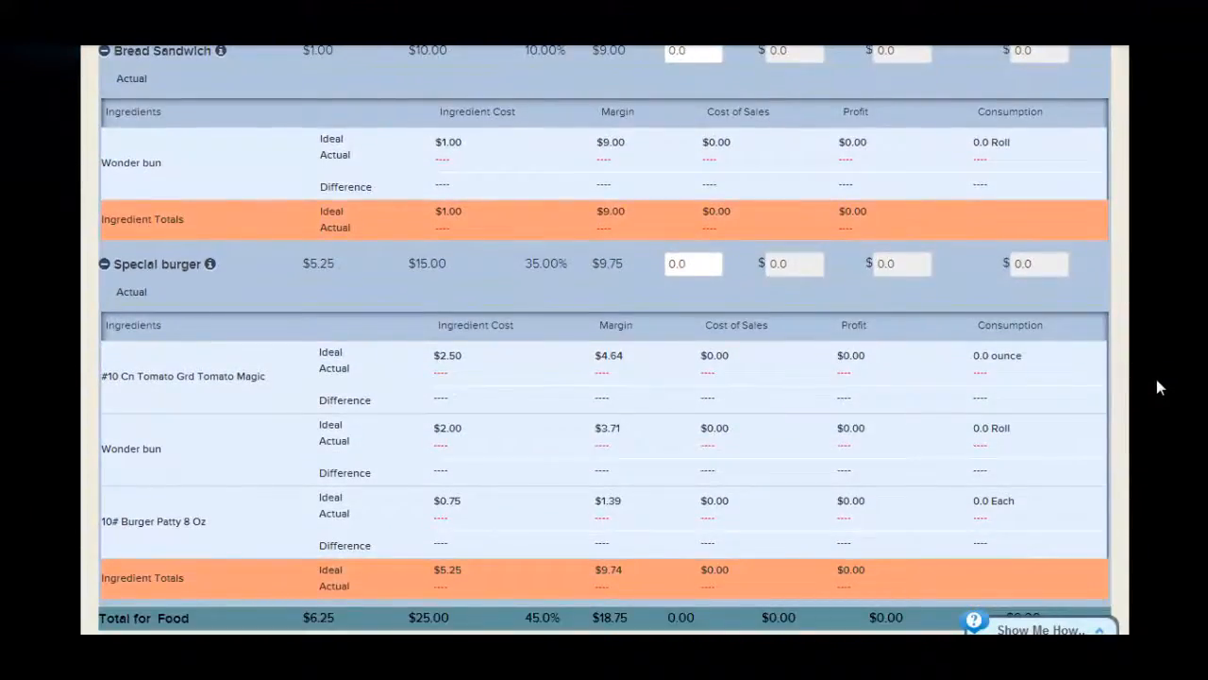
{"action": "scroll", "coordinate": [1154, 388], "scroll_direction": "down", "scroll_amount": 3}
{"action": "scroll", "coordinate": [1154, 483], "scroll_direction": "down", "scroll_amount": 2}
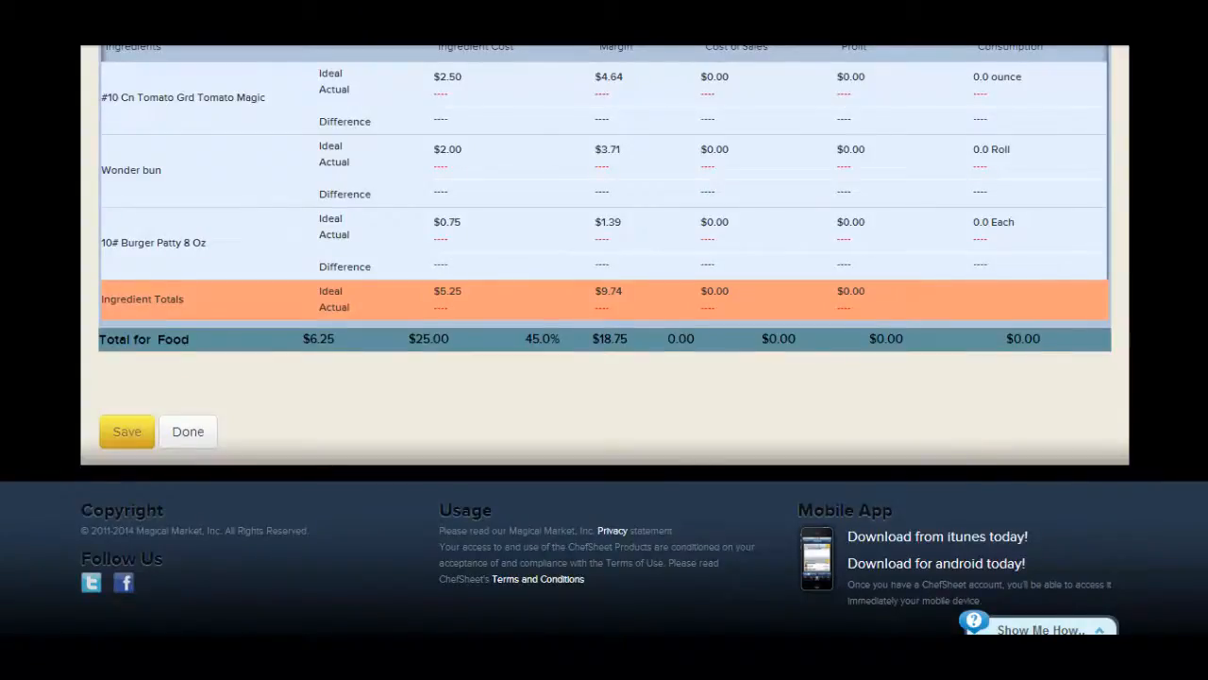
{"action": "scroll", "coordinate": [1191, 422], "scroll_direction": "up", "scroll_amount": 3}
{"action": "scroll", "coordinate": [604, 340], "scroll_direction": "up", "scroll_amount": 2}
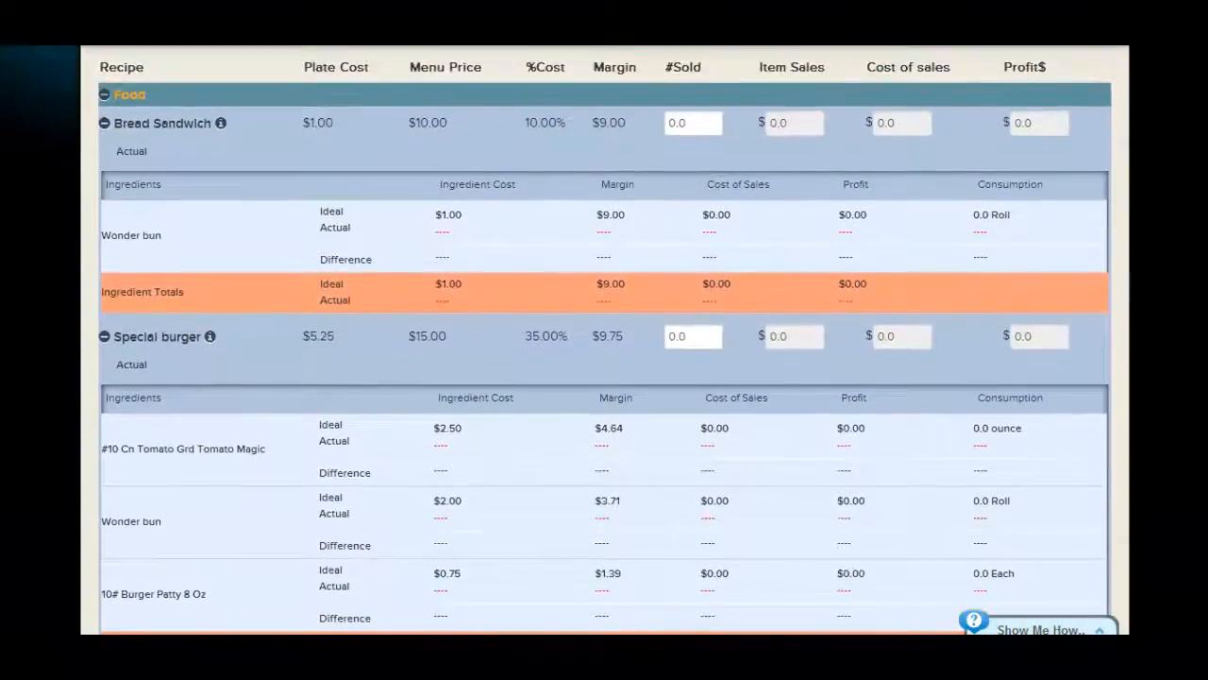
{"action": "scroll", "coordinate": [605, 340], "scroll_direction": "up", "scroll_amount": 2}
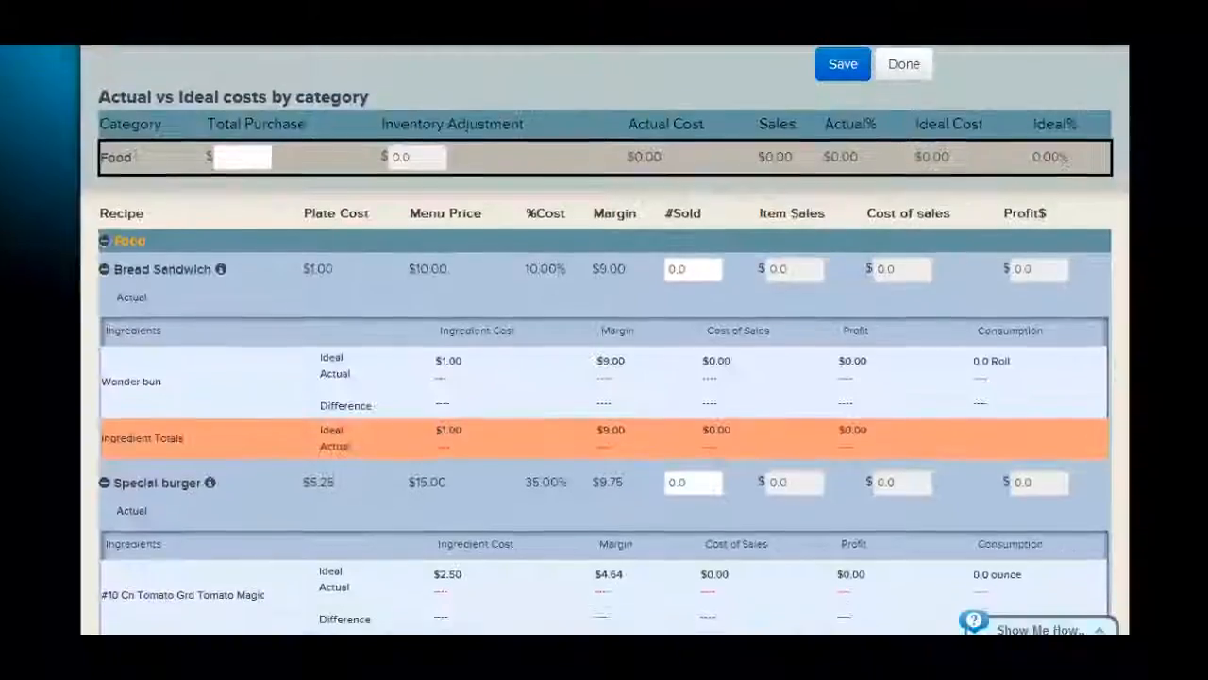
{"action": "scroll", "coordinate": [604, 340], "scroll_direction": "up", "scroll_amount": 3}
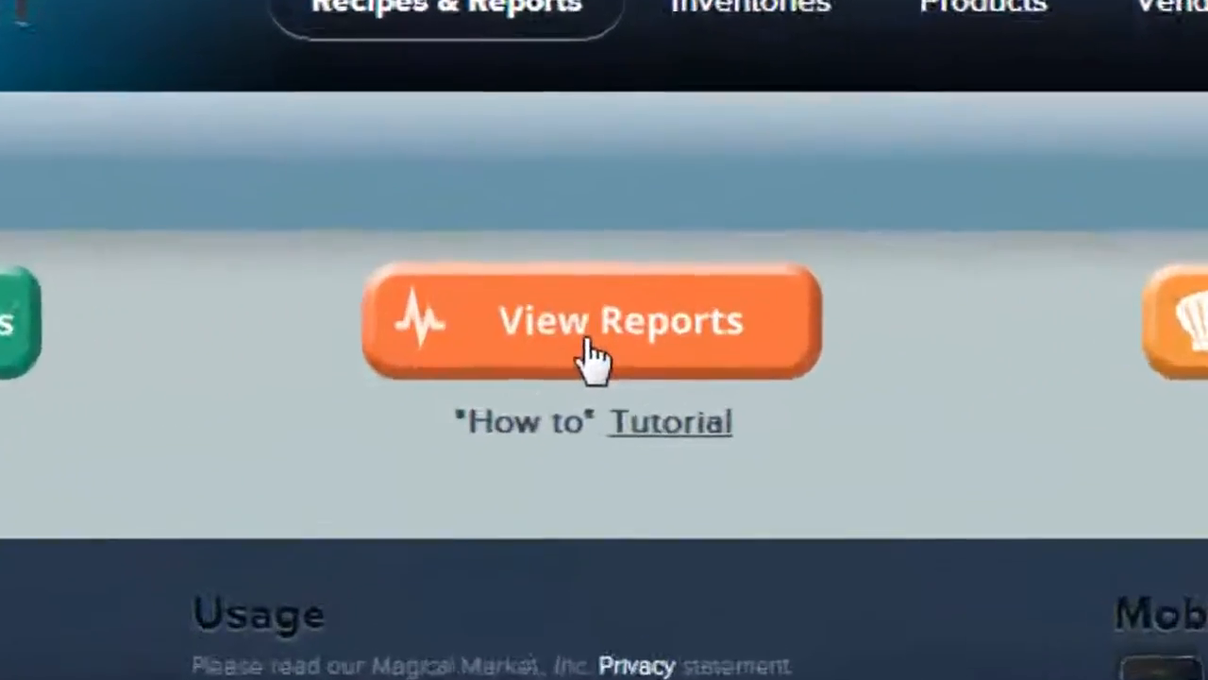
Open the Costinator Report options for the My Food Costs Costinator.
{"action": "left_click", "coordinate": [592, 372]}
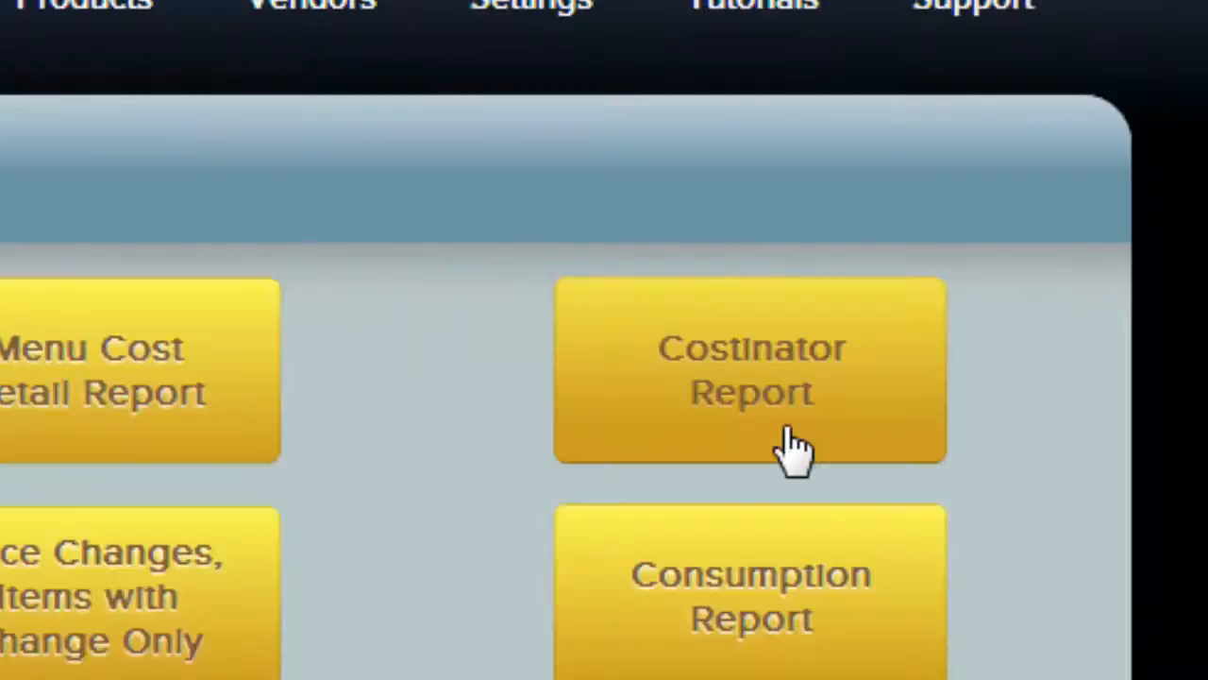
{"action": "left_click", "coordinate": [793, 452]}
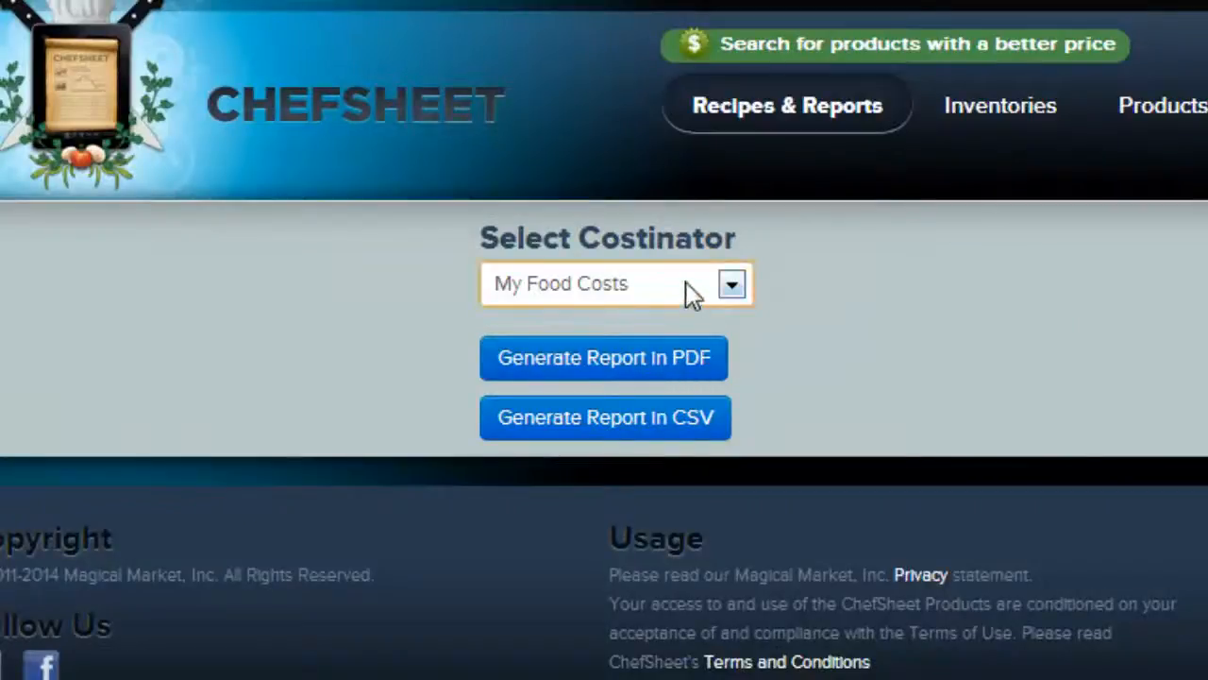